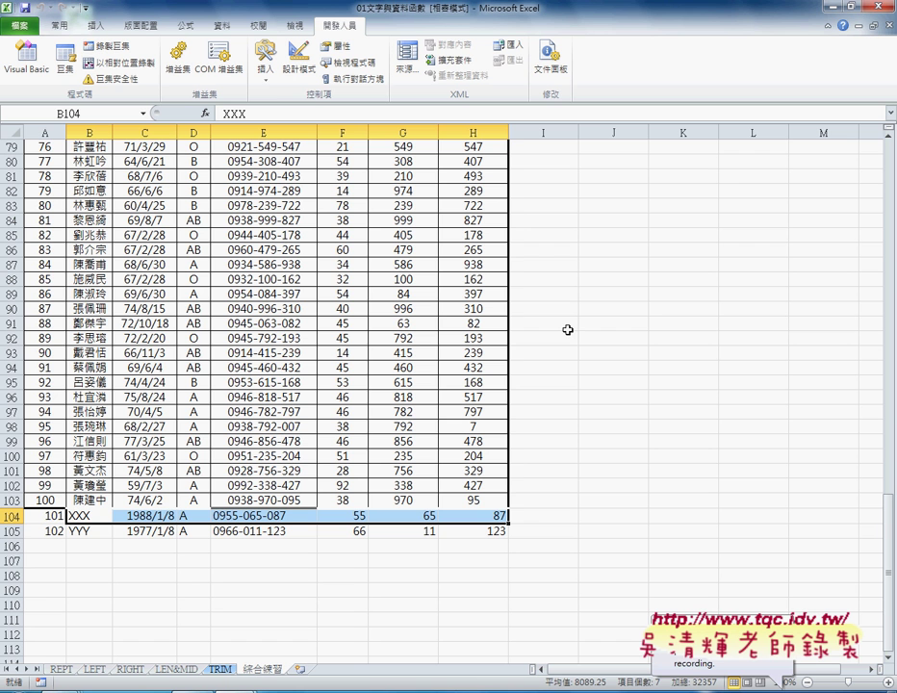
Open the Visual Basic editor, move its window, and select the homeOK form's six labels.
click(41, 69)
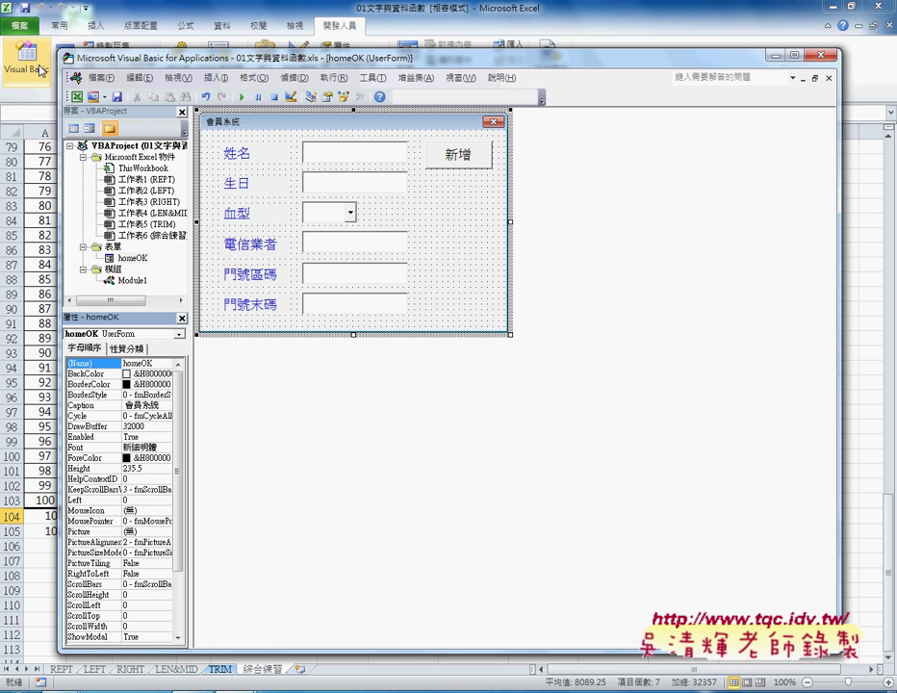
drag(137, 53, 161, 26)
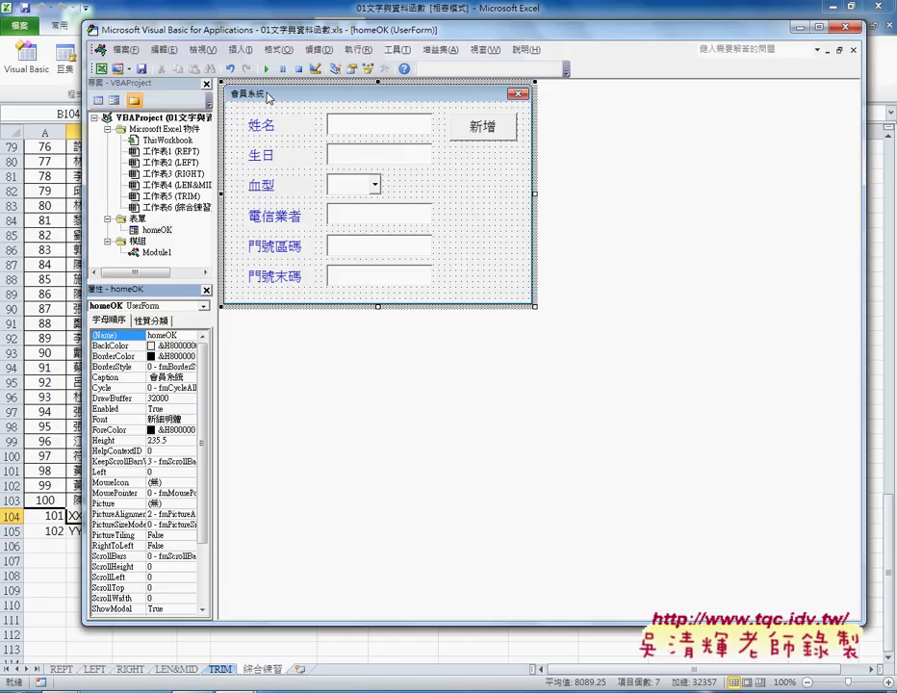
drag(238, 111, 350, 288)
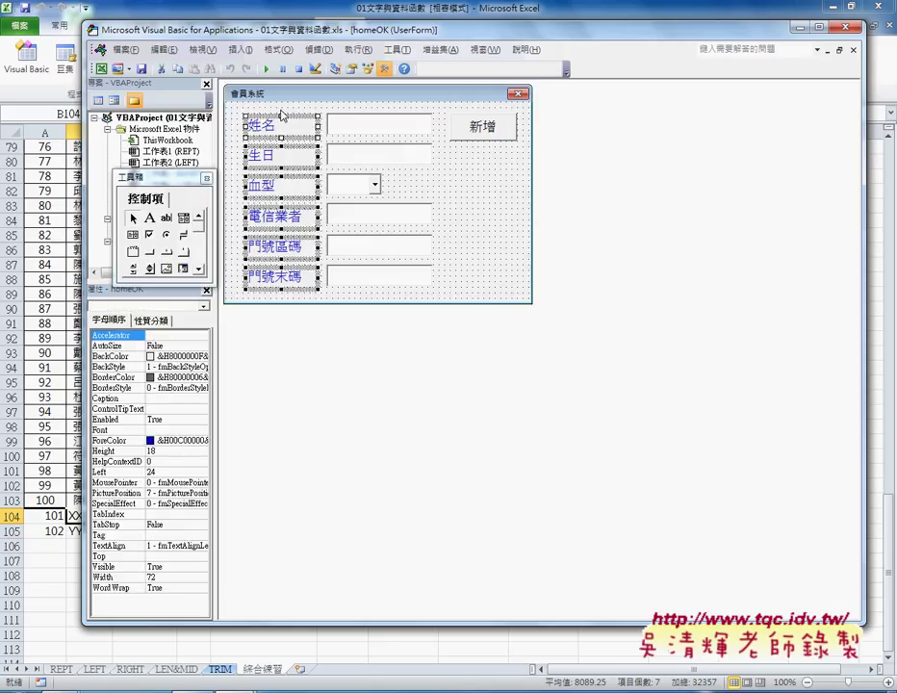
Select the 會員系統 form, dock the Toolbox to its right, and enlarge it into wider rows.
click(279, 140)
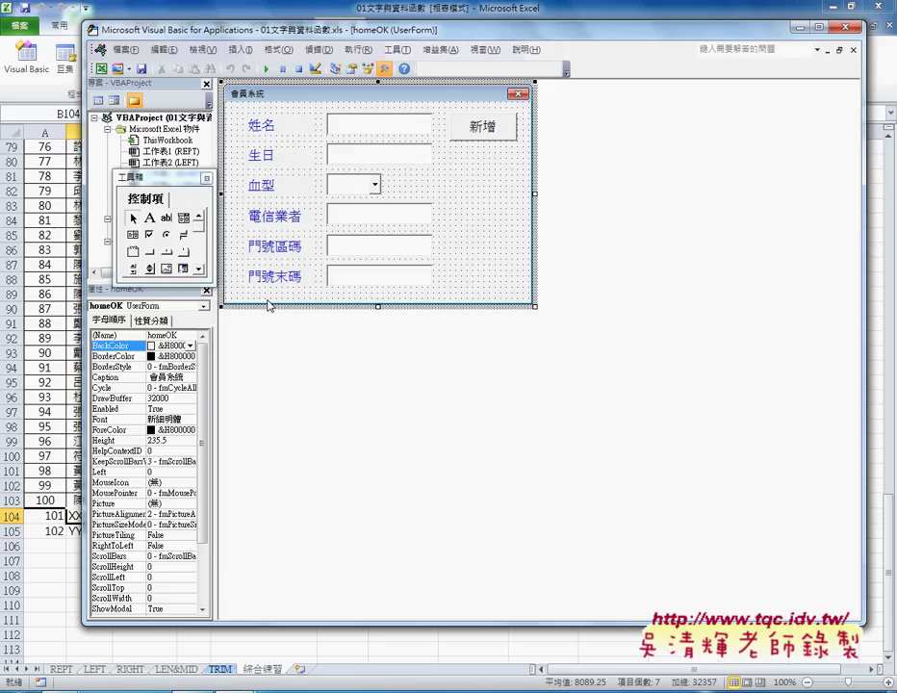
drag(177, 179, 630, 146)
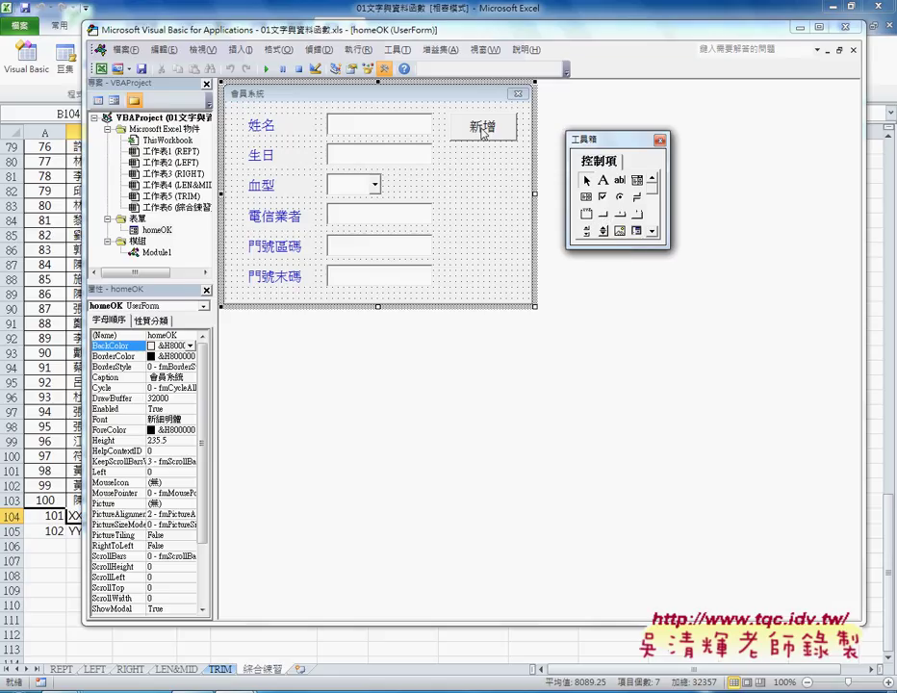
drag(602, 143, 582, 102)
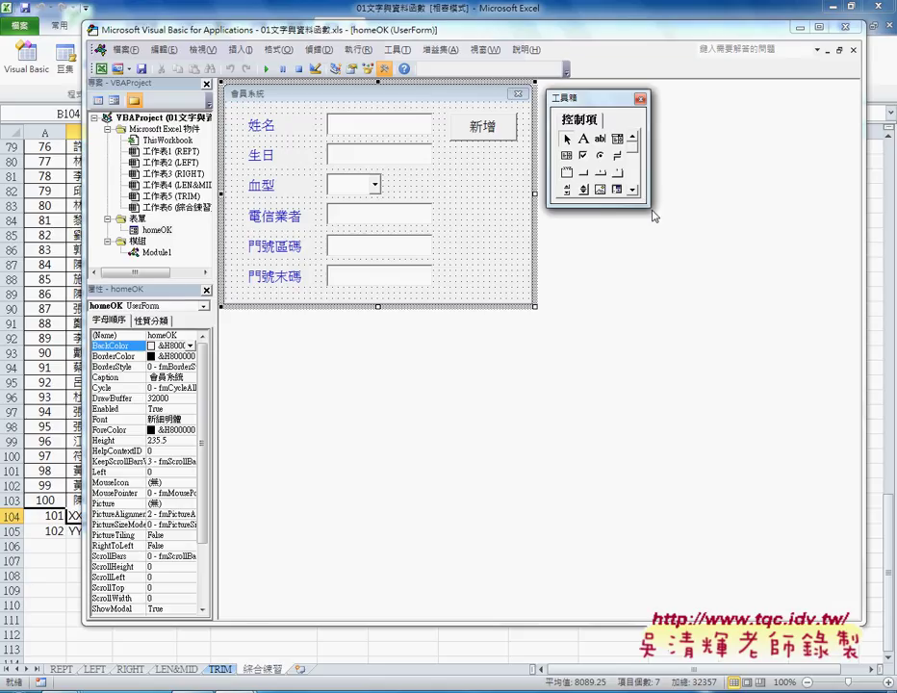
drag(651, 206, 677, 230)
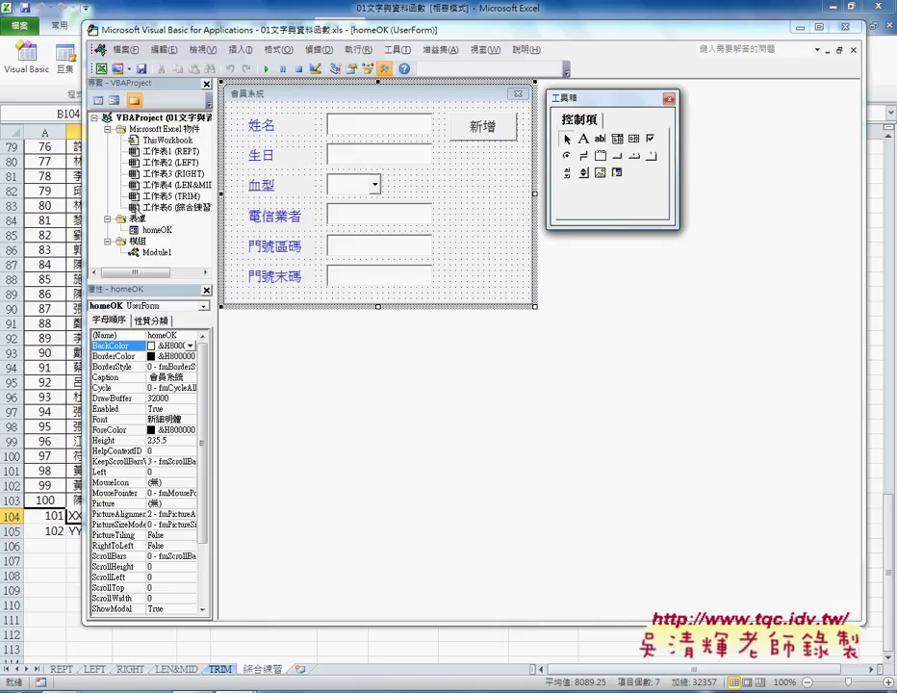
Insert a new blank UserForm into the VBA project.
right_click(174, 198)
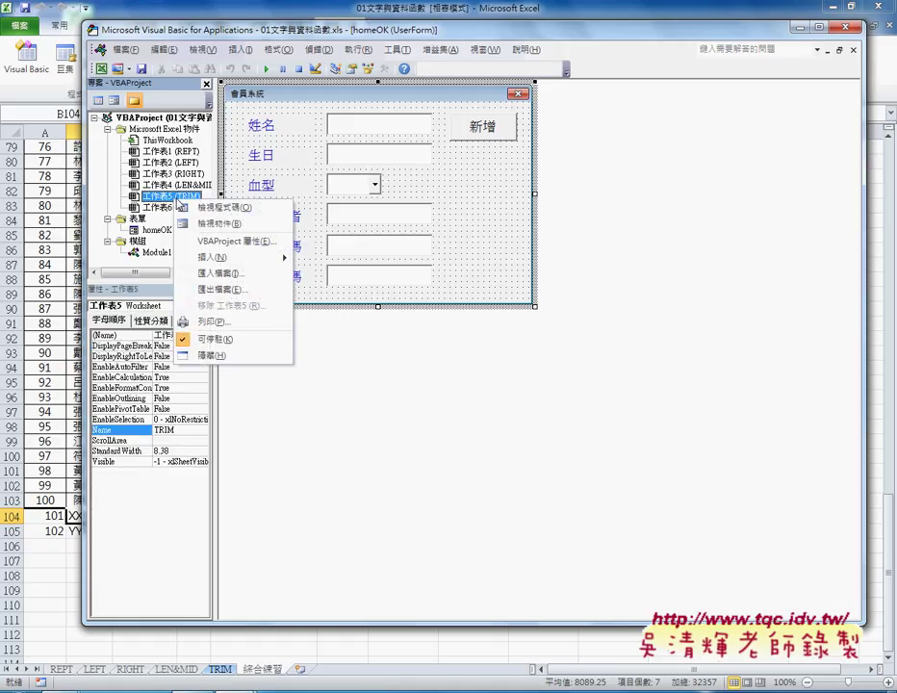
mouse_move(227, 259)
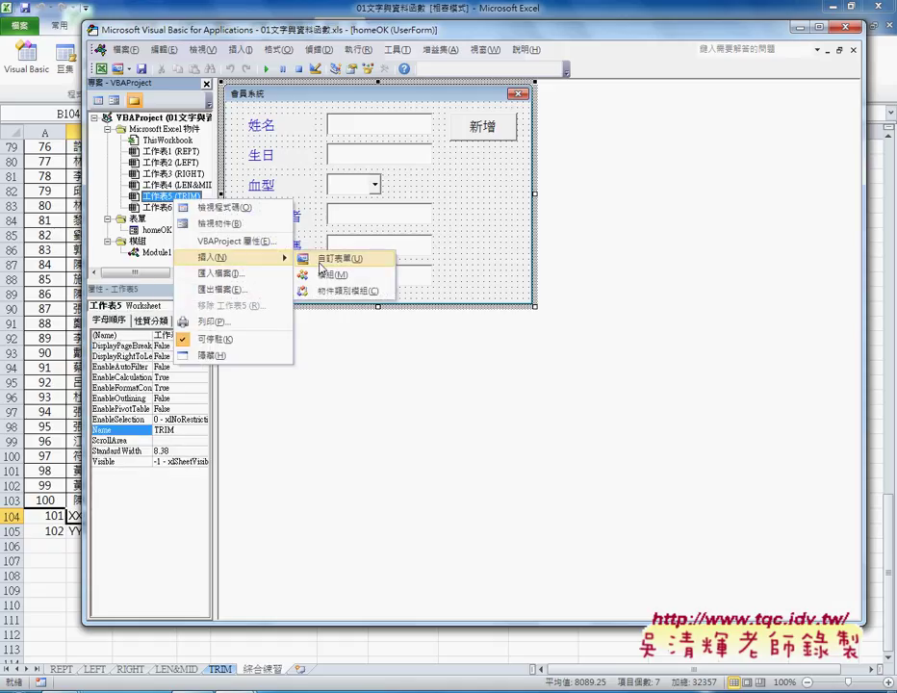
click(320, 263)
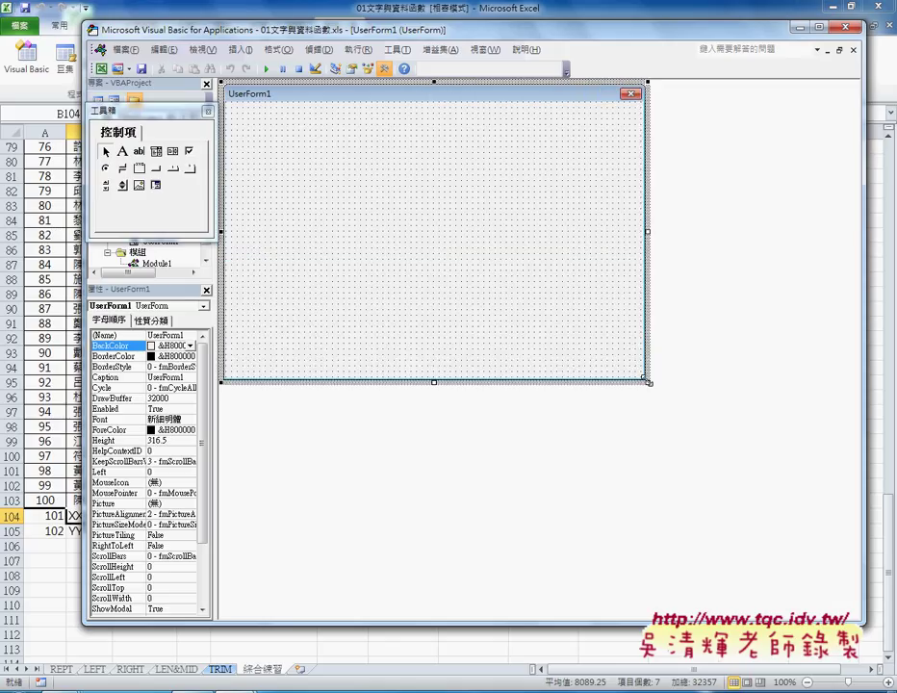
Resize UserForm1 to about 281 points tall and place the Toolbox beside it.
mouse_move(451, 254)
mouse_down()
mouse_move(575, 333)
mouse_move(581, 318)
mouse_up()
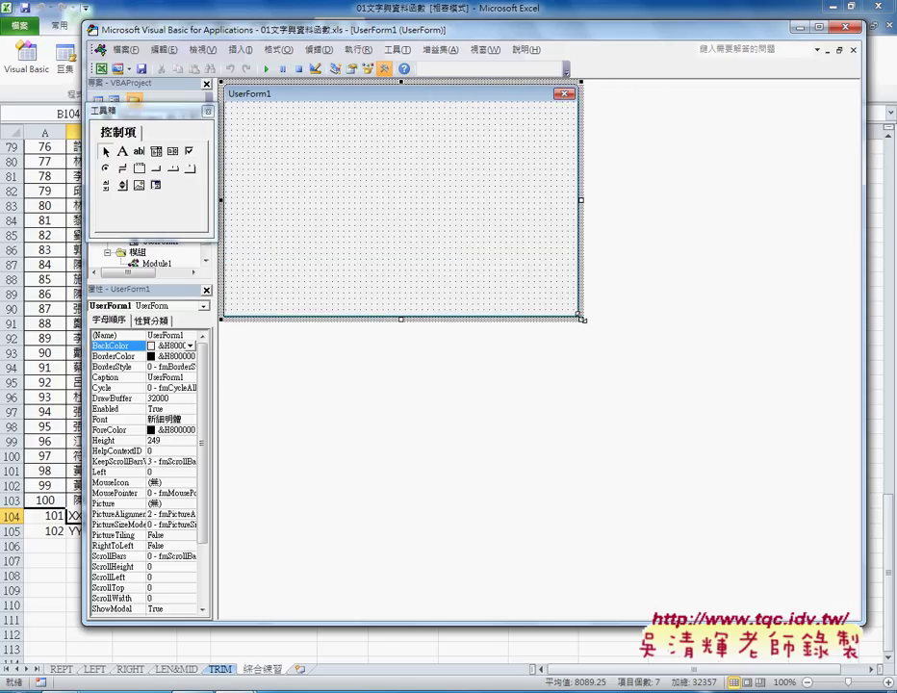
drag(582, 317, 779, 502)
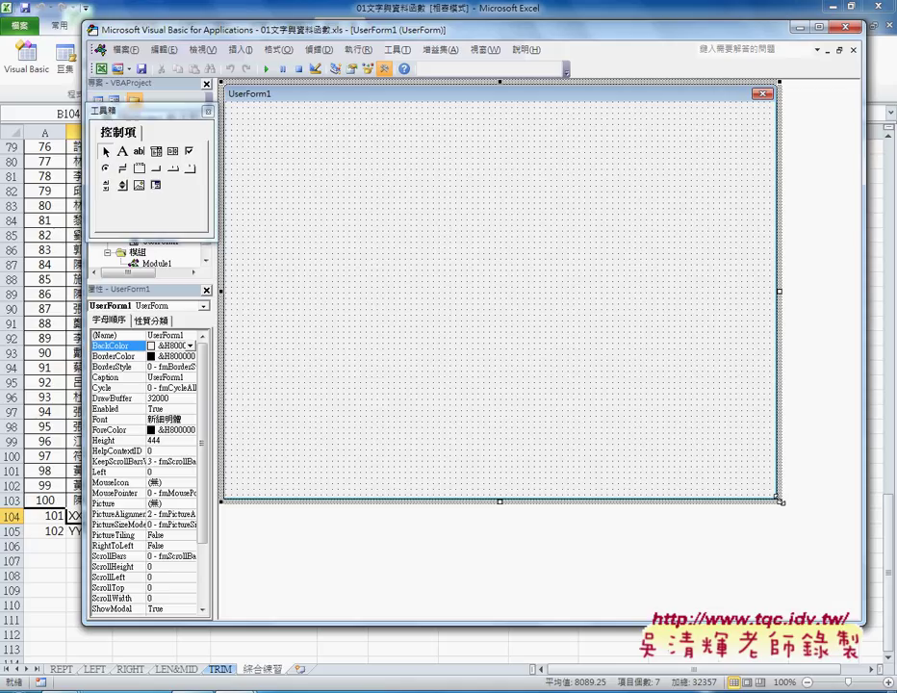
mouse_move(780, 501)
mouse_down()
mouse_move(745, 475)
mouse_move(775, 505)
mouse_up()
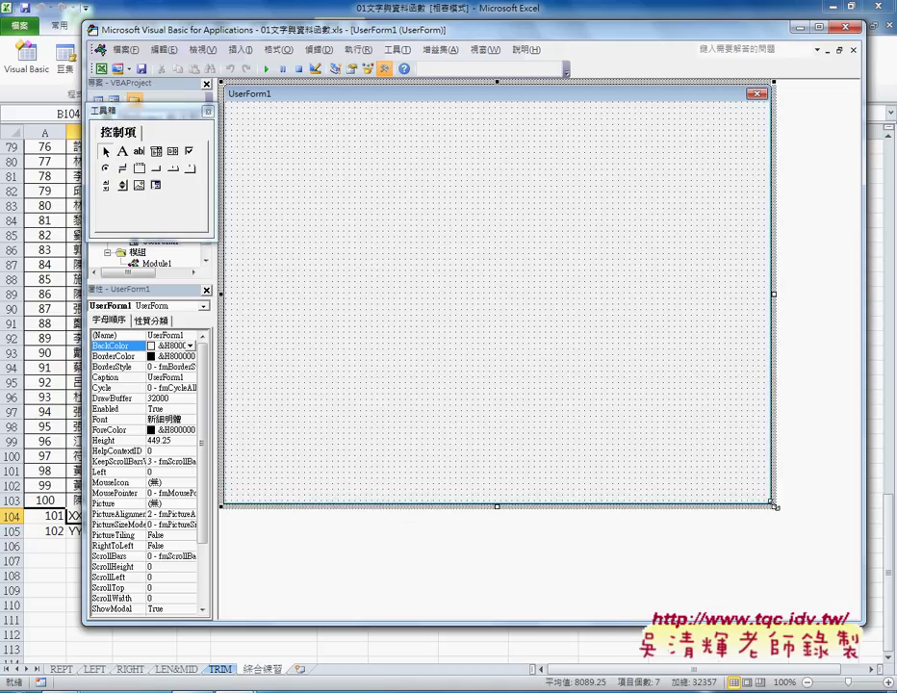
mouse_move(774, 506)
mouse_down()
mouse_move(594, 379)
mouse_move(601, 386)
mouse_up()
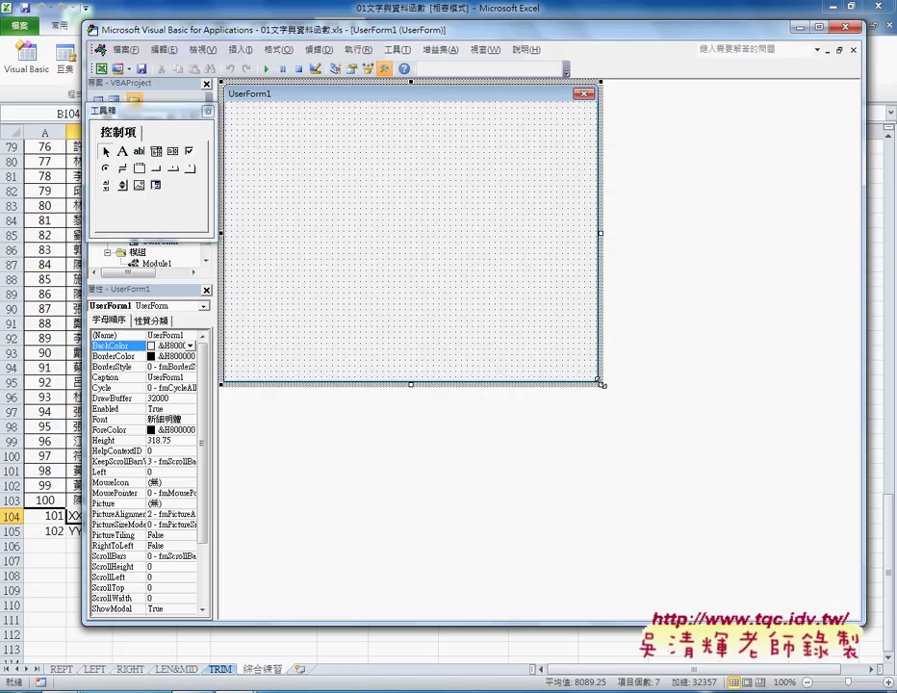
drag(601, 385, 564, 348)
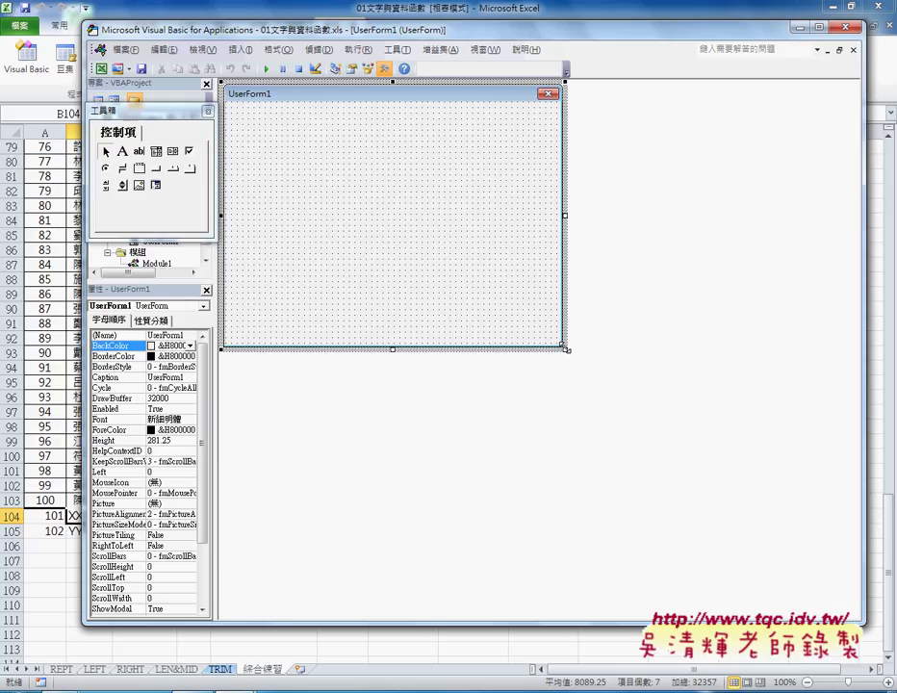
drag(154, 111, 661, 114)
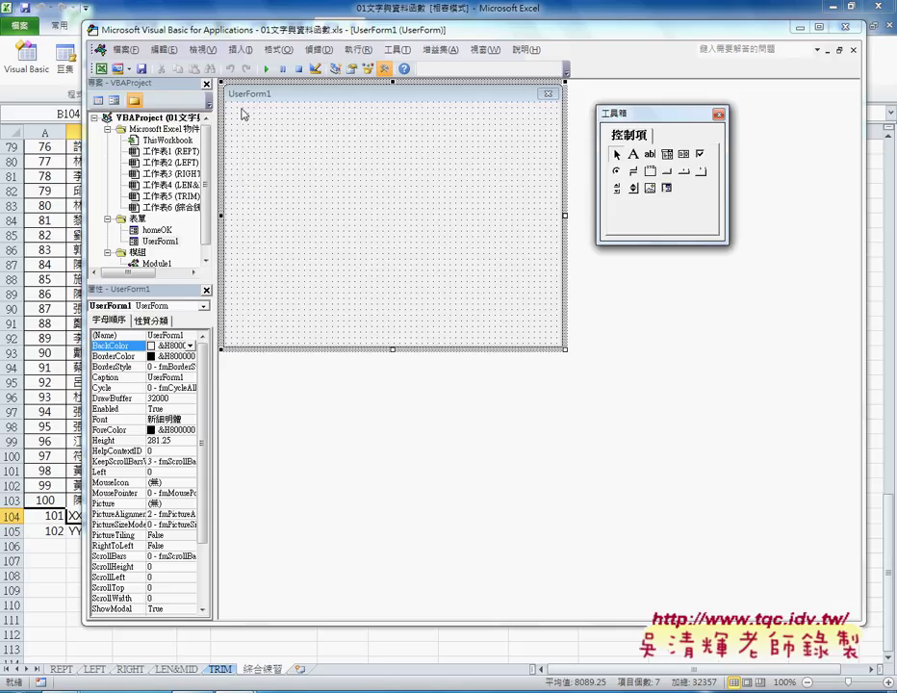
Change the new form's (Name) from UserForm1 to home and widen the project tree.
click(187, 322)
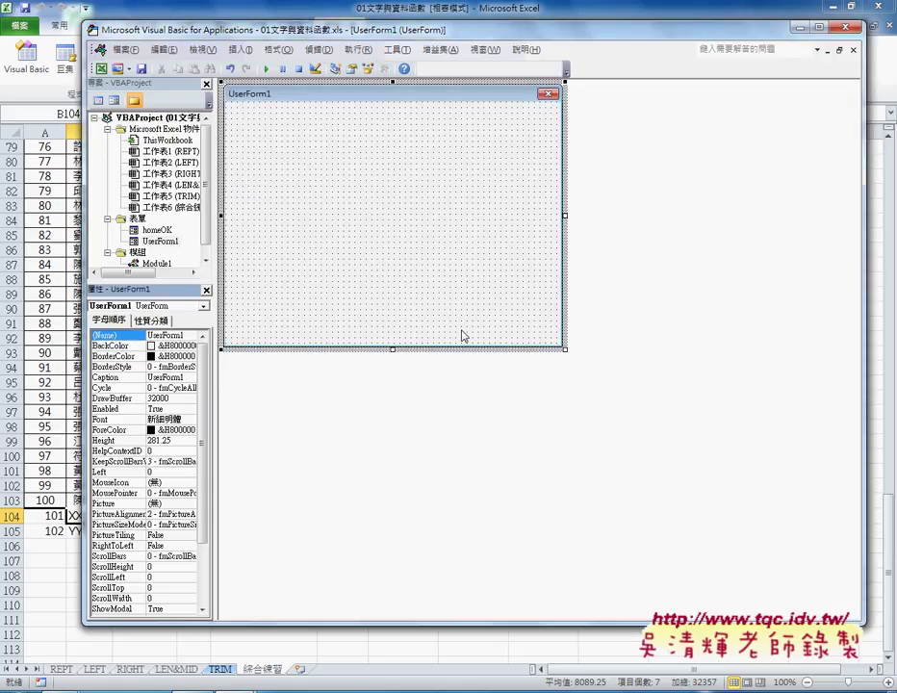
double_click(182, 335)
text(hom)
text(e)
click(240, 343)
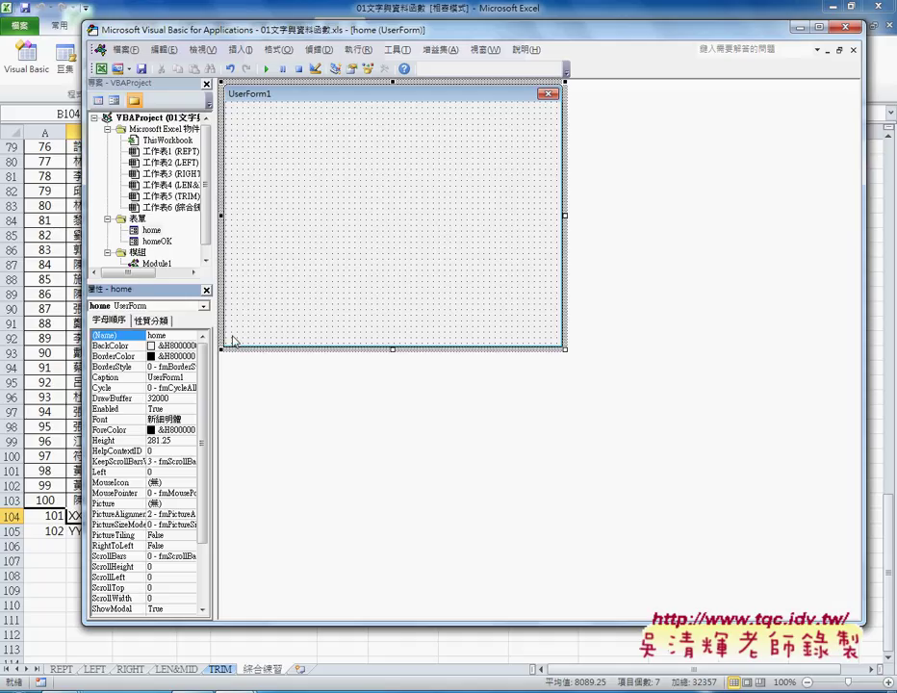
drag(149, 334, 206, 349)
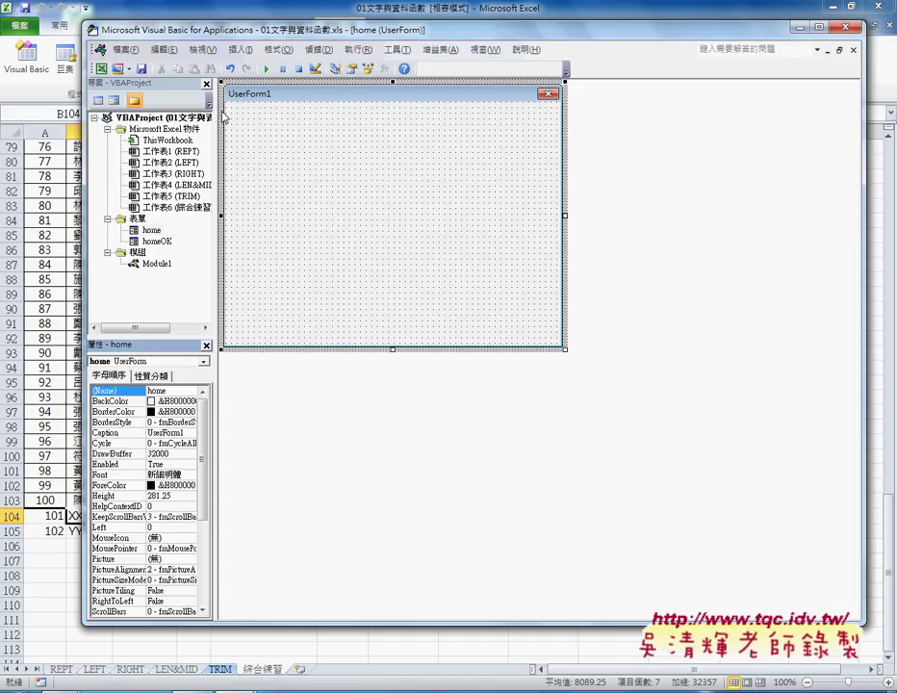
Set the home form's Caption property to 會員系統.
click(207, 53)
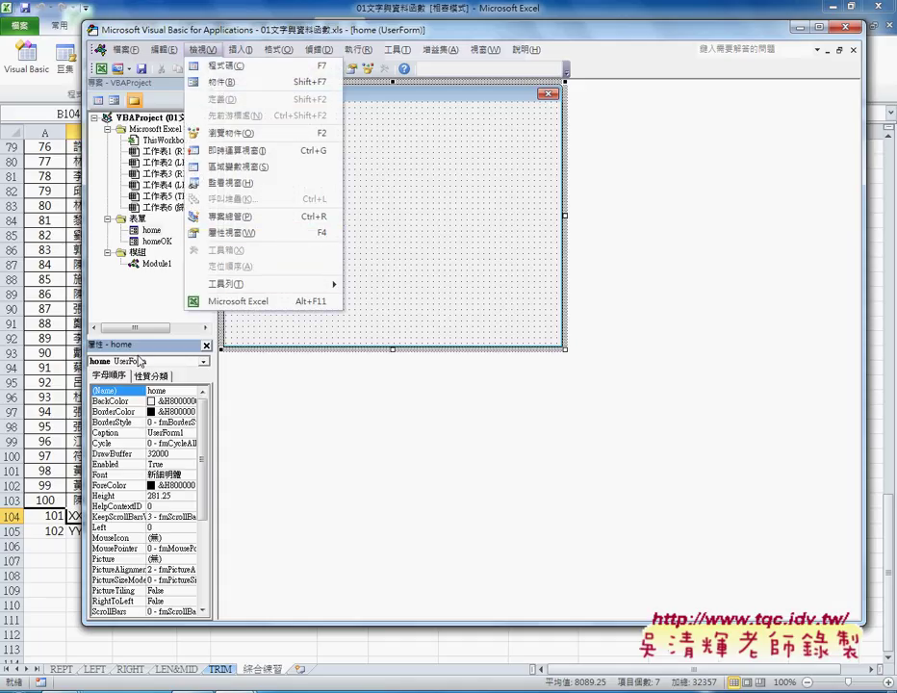
click(154, 386)
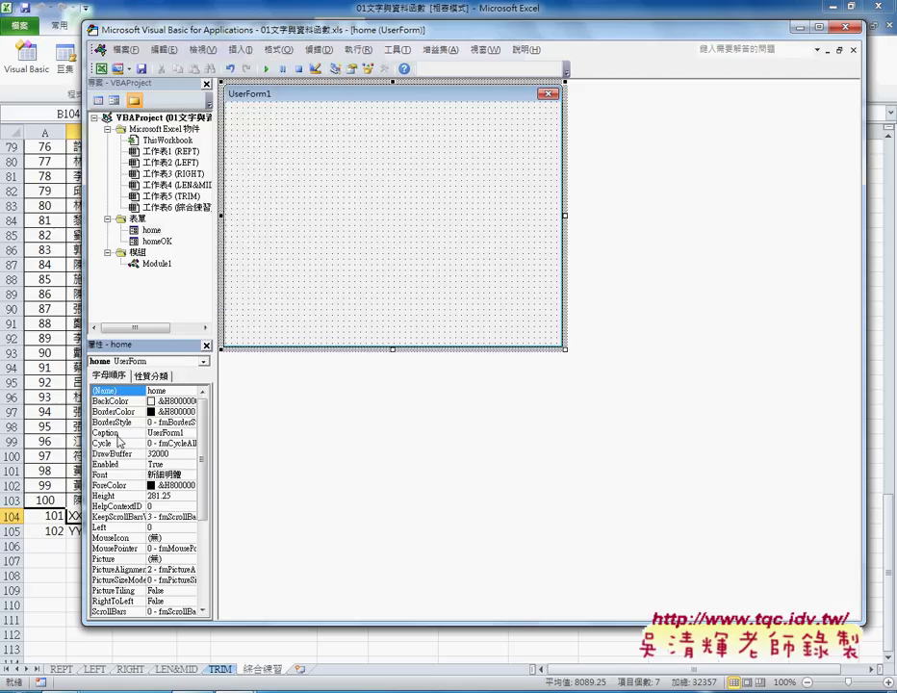
click(183, 432)
double_click(186, 432)
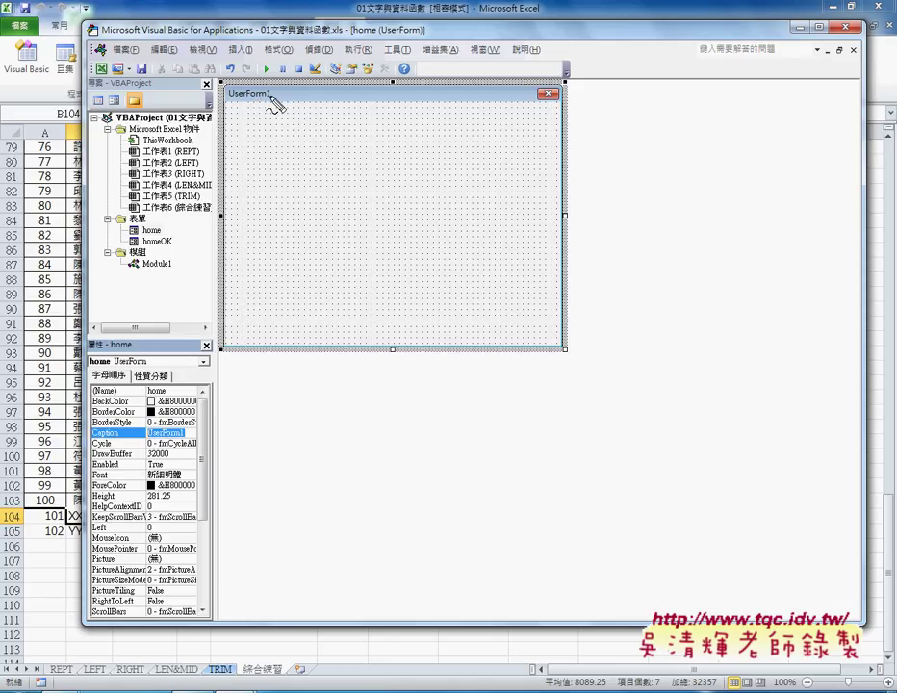
mouse_move(272, 98)
mouse_down()
mouse_move(233, 100)
mouse_move(285, 100)
mouse_up()
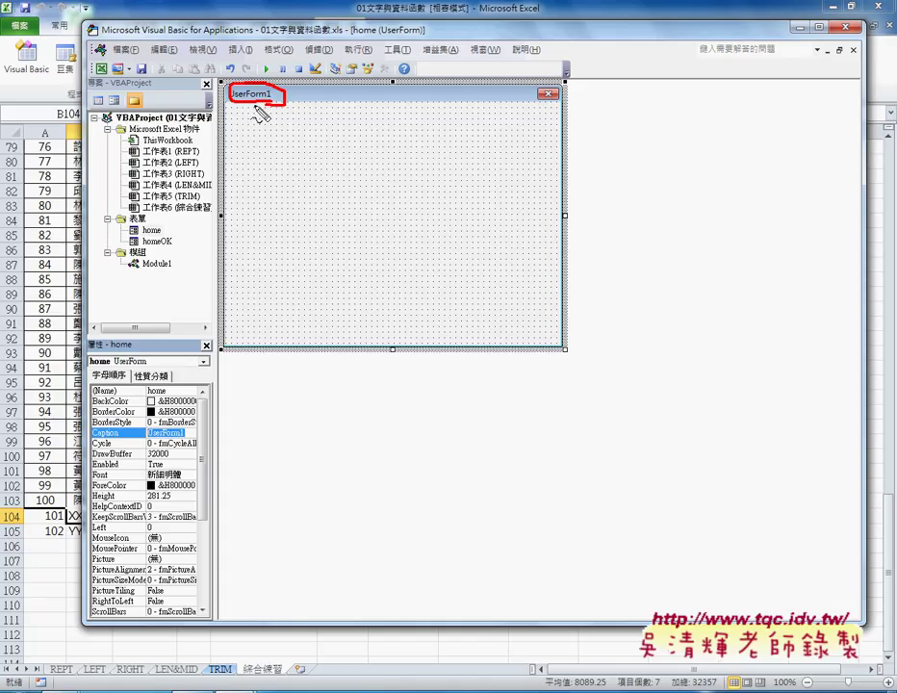
mouse_move(195, 424)
mouse_down()
mouse_move(158, 446)
mouse_move(199, 442)
mouse_up()
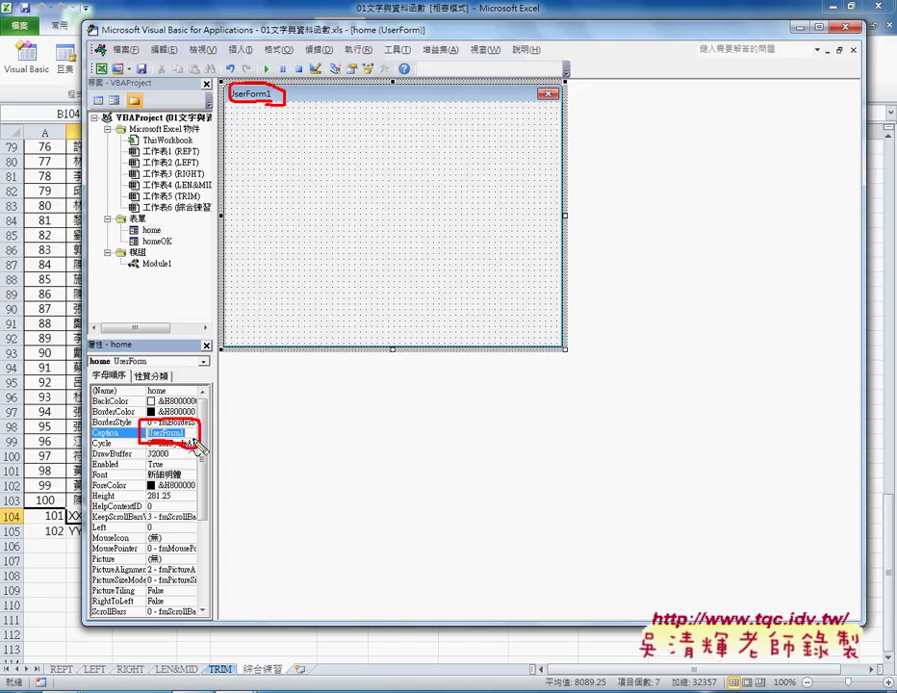
key(Escape)
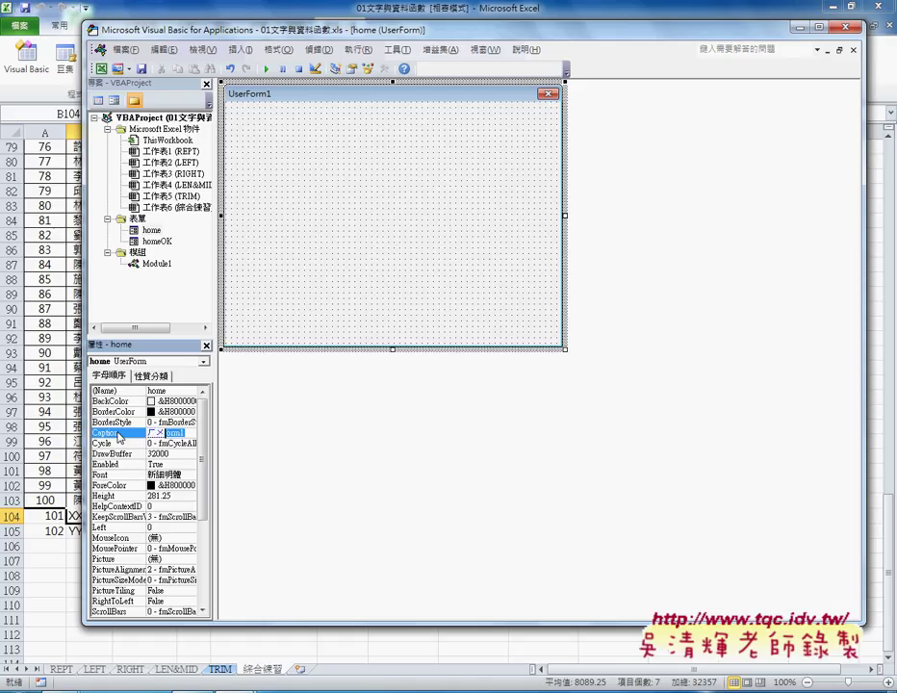
text(會)
text(ㄩㄢ)
text(員)
text(系)
text(統)
key(Return)
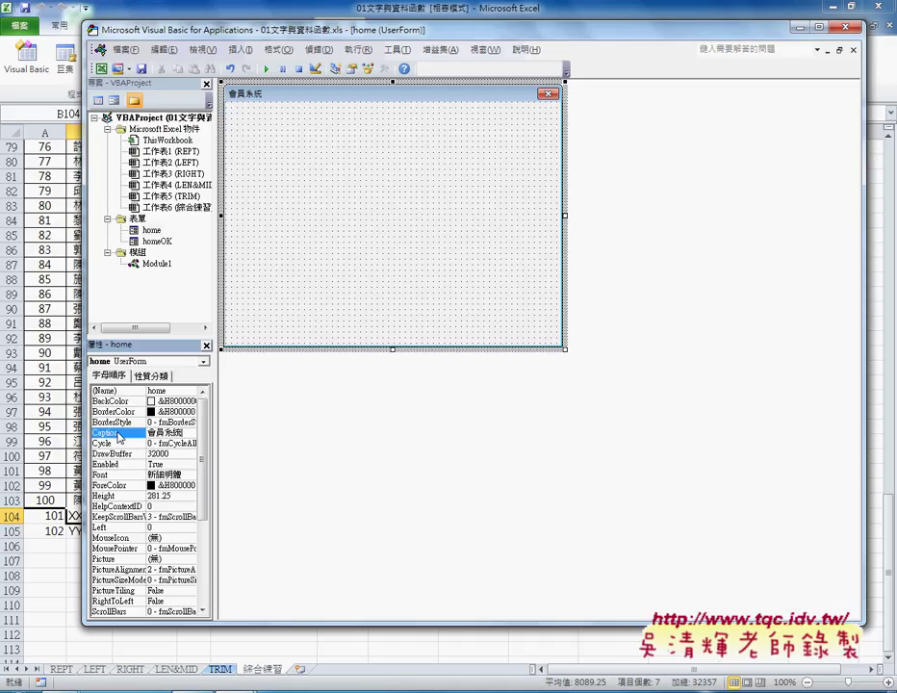
Check the form's (Name) and Caption properties in the Properties window.
key(Home)
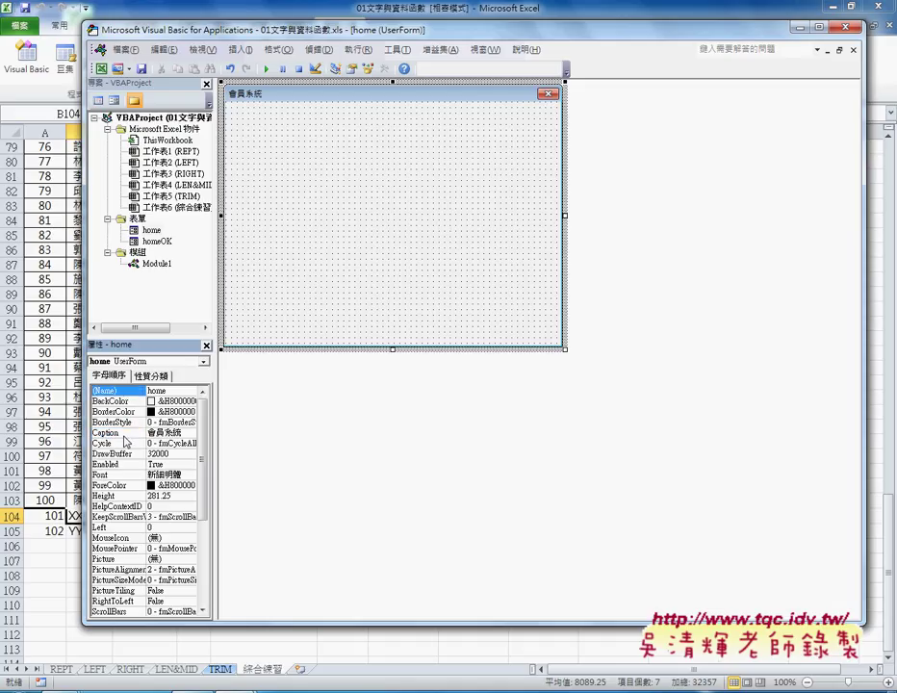
click(126, 433)
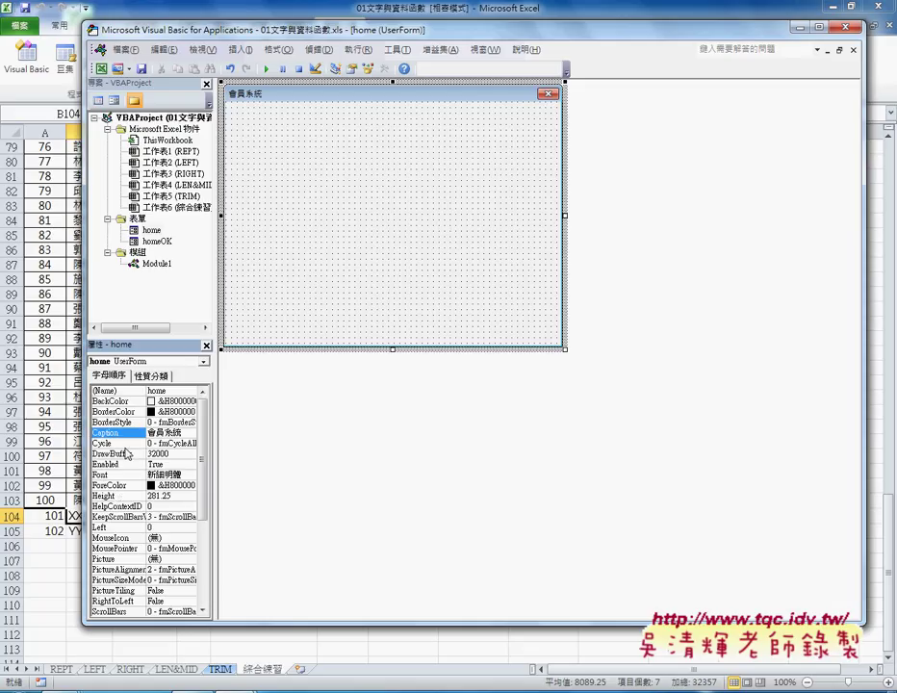
click(102, 390)
click(106, 433)
Copy the worksheet header cells 姓名 through 門號末碼 in row 3 (B3:H3).
click(44, 470)
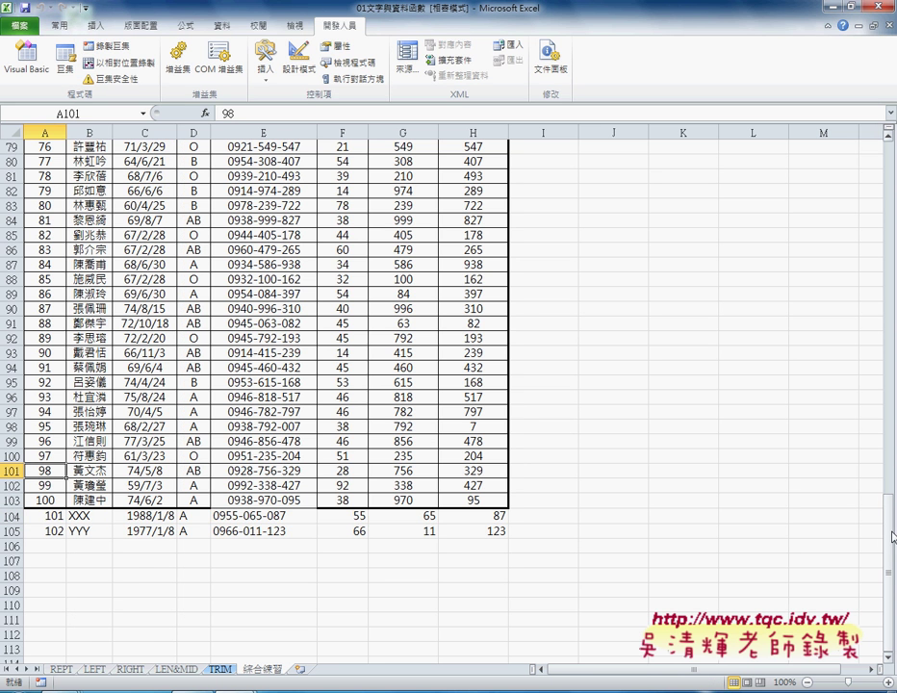
drag(892, 537, 893, 164)
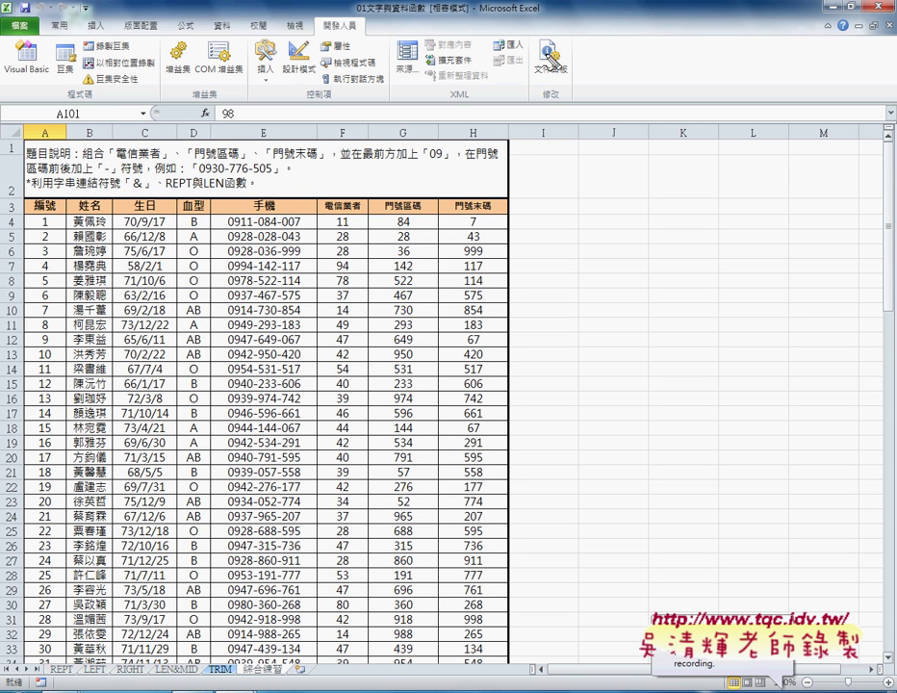
drag(55, 195, 507, 212)
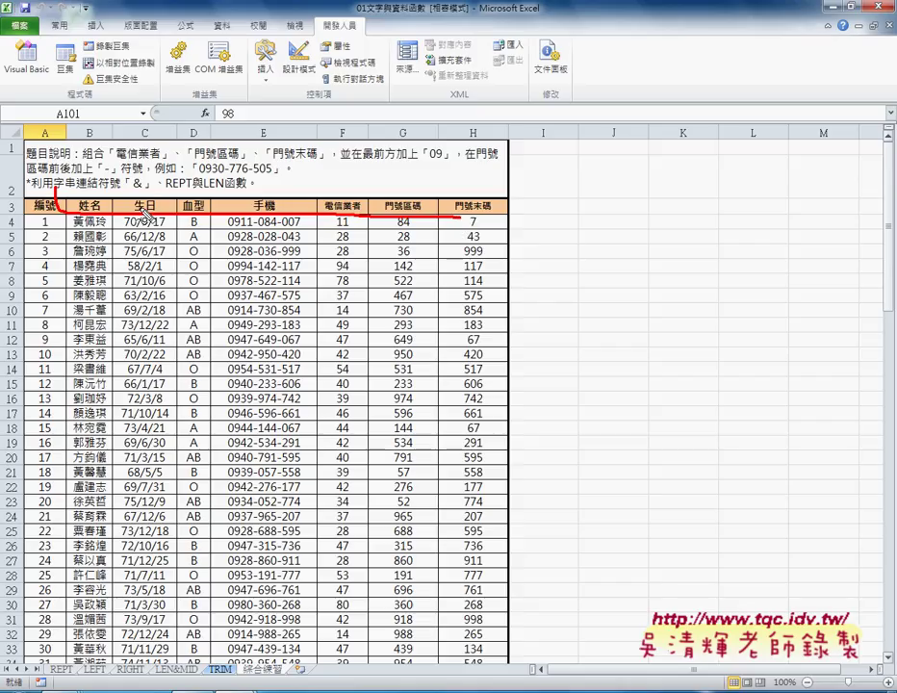
drag(317, 203, 276, 206)
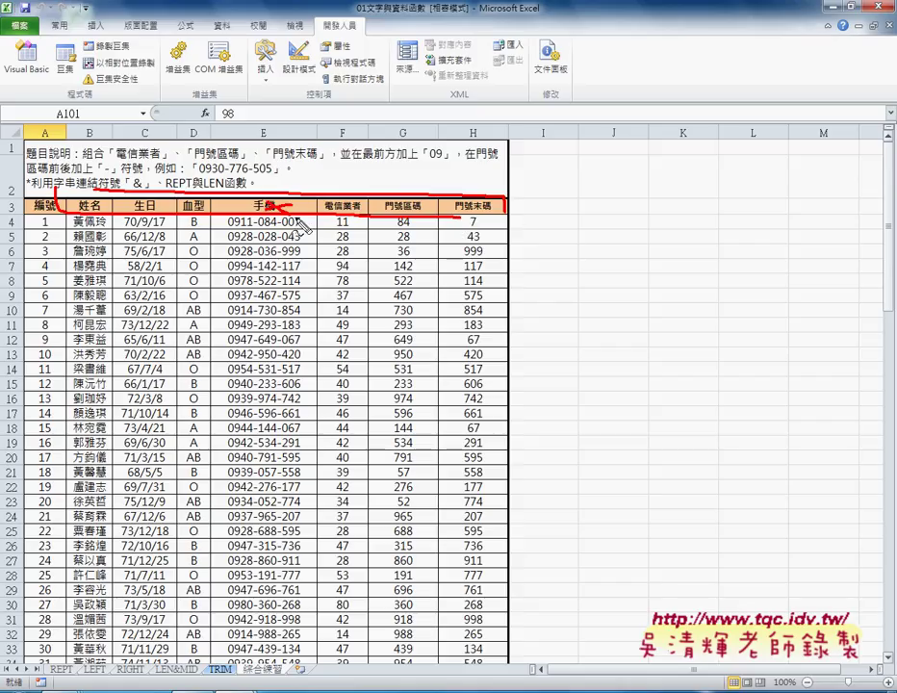
key(Escape)
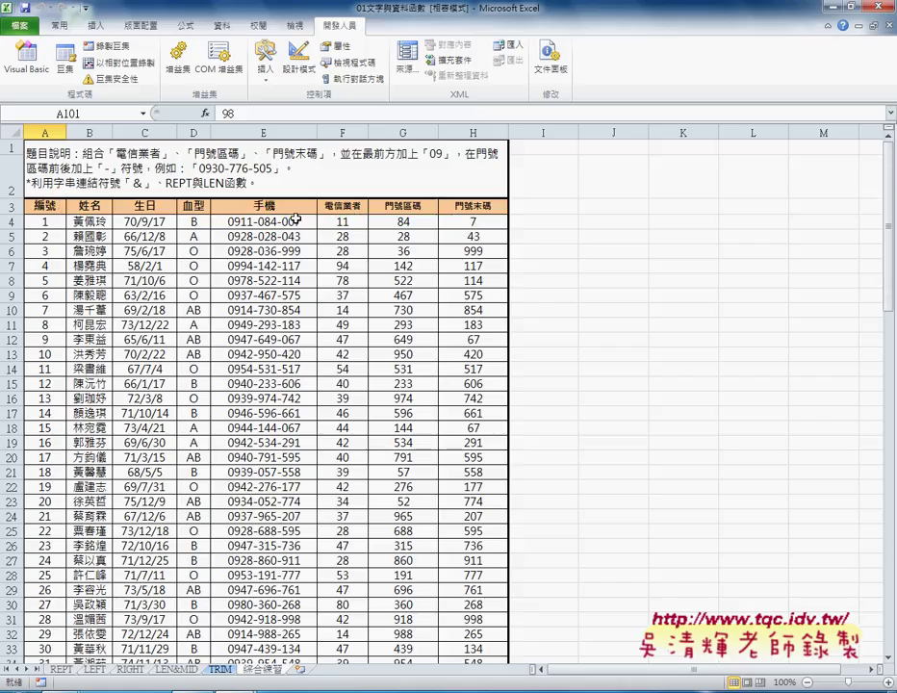
drag(90, 205, 464, 205)
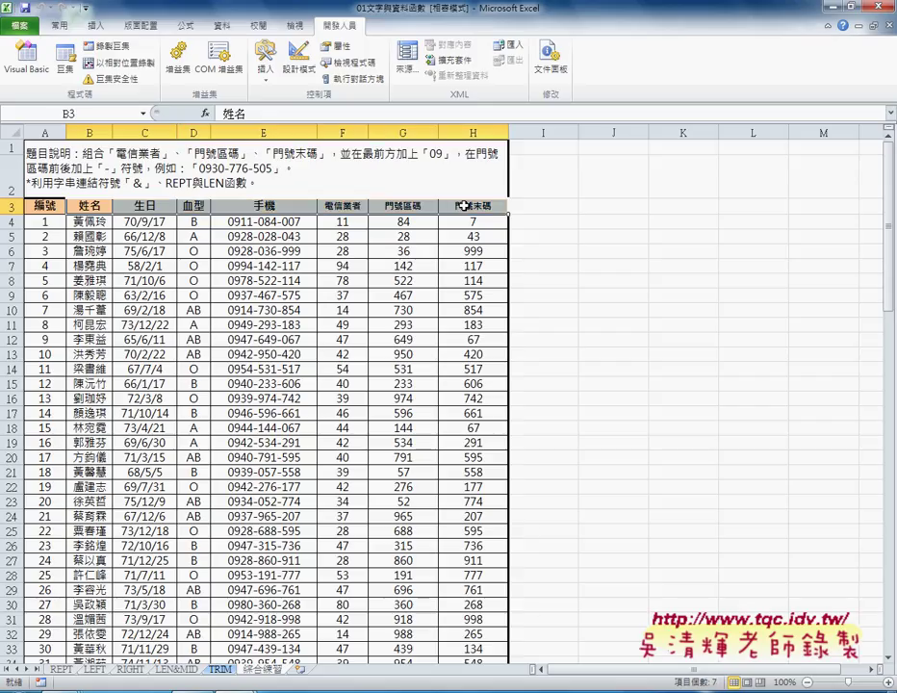
key(ctrl+c)
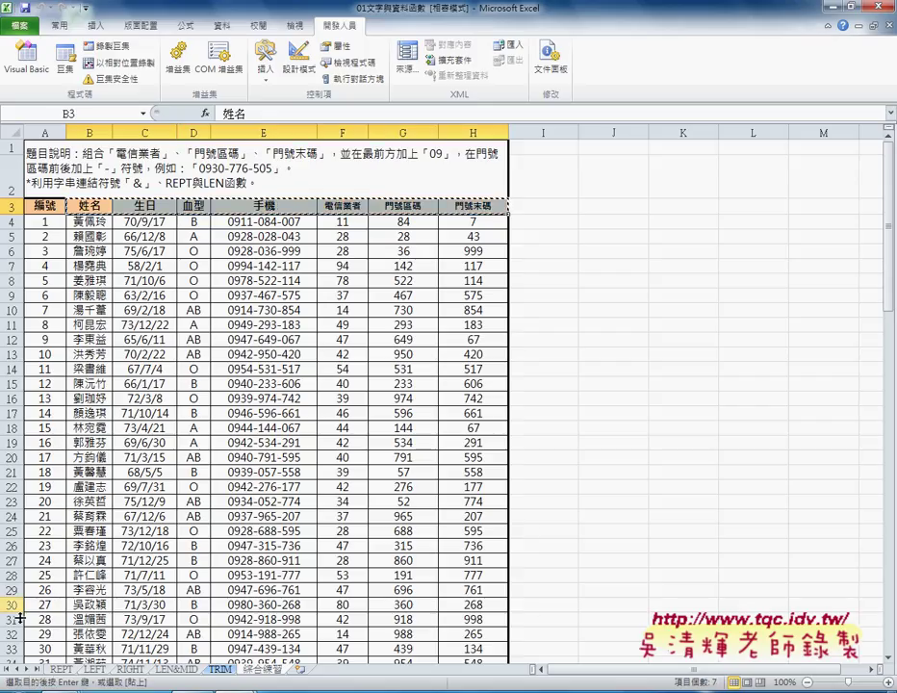
key(super)
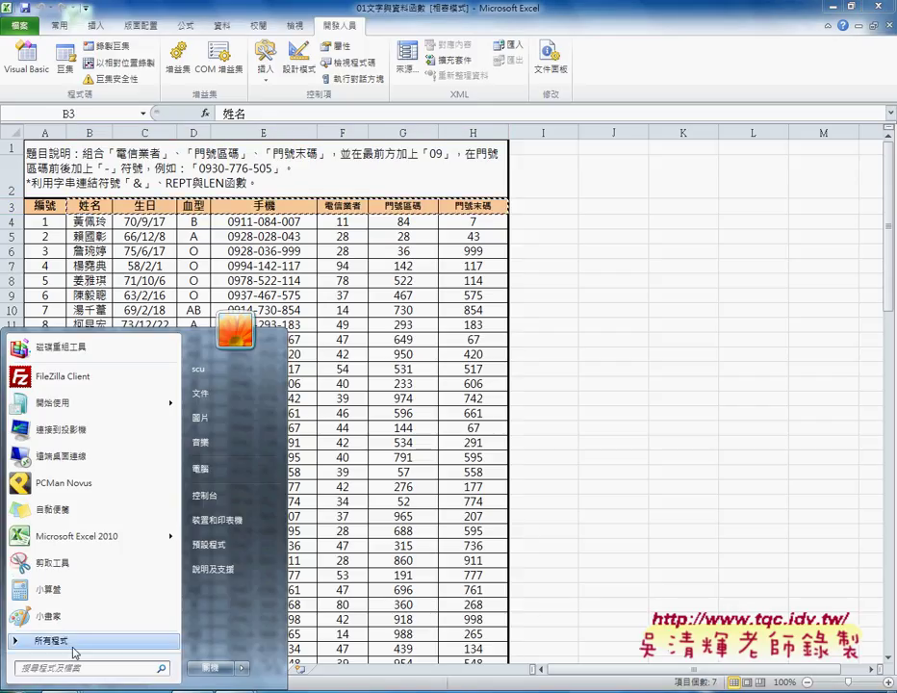
Paste the copied headers into a new Notepad note and select 姓名.
click(74, 639)
scroll(176, 606, down, 5)
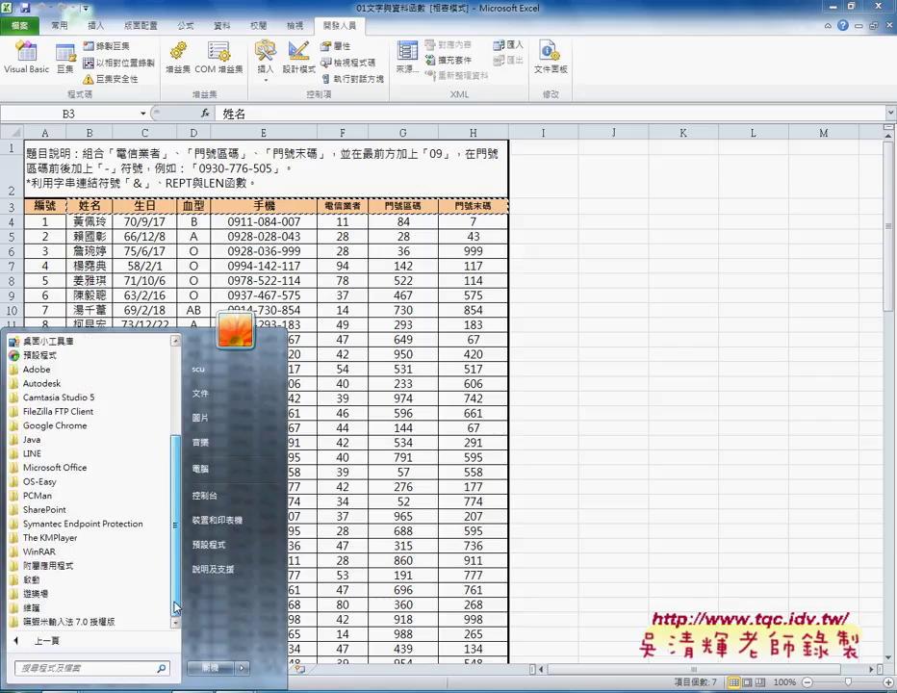
click(125, 569)
click(130, 516)
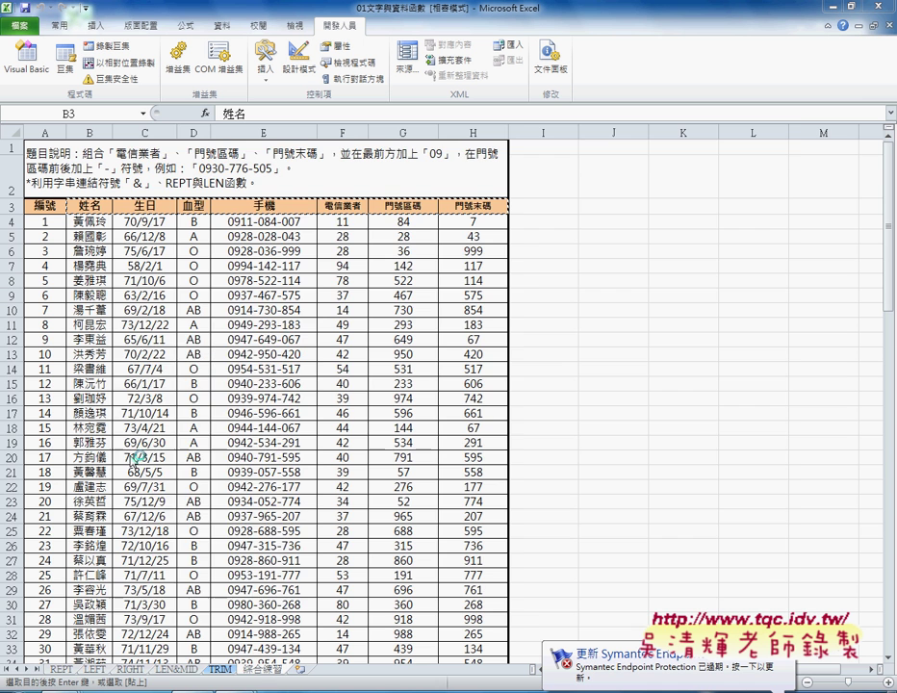
right_click(306, 383)
click(340, 446)
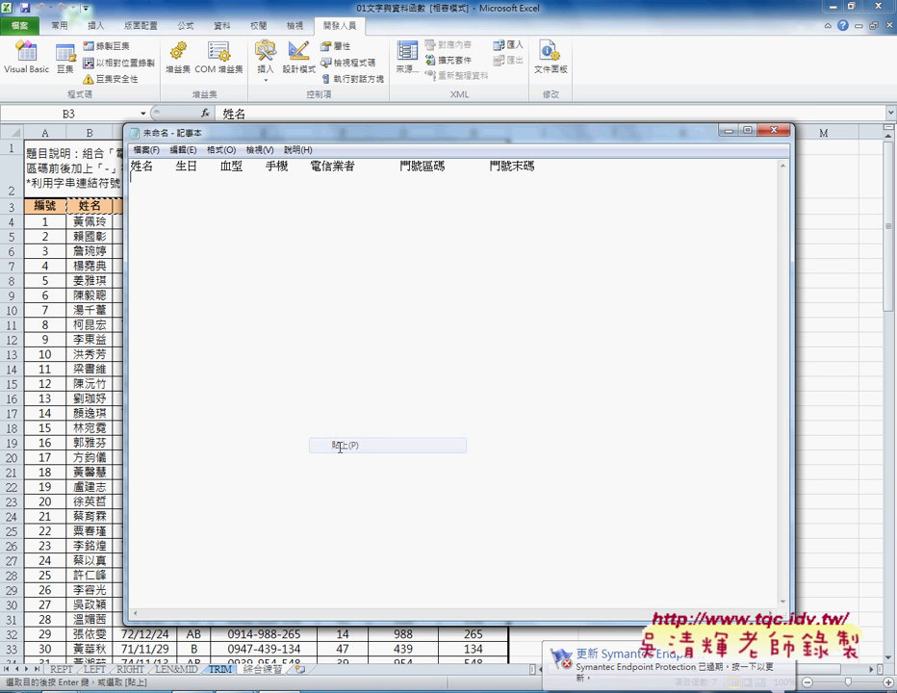
double_click(141, 165)
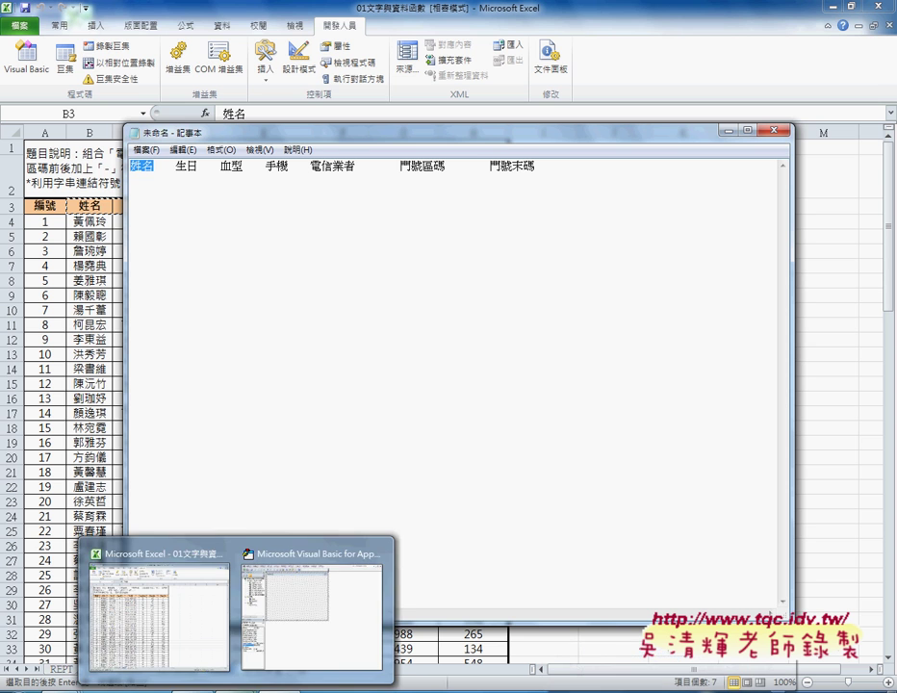
Draw a label box near the top-left of the 會員系統 form.
click(310, 597)
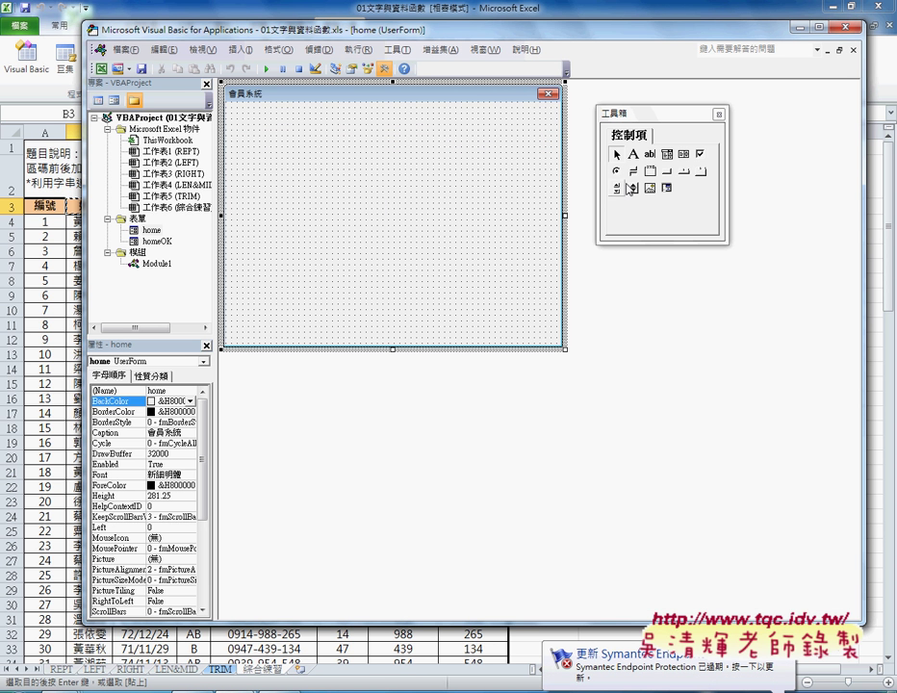
click(633, 159)
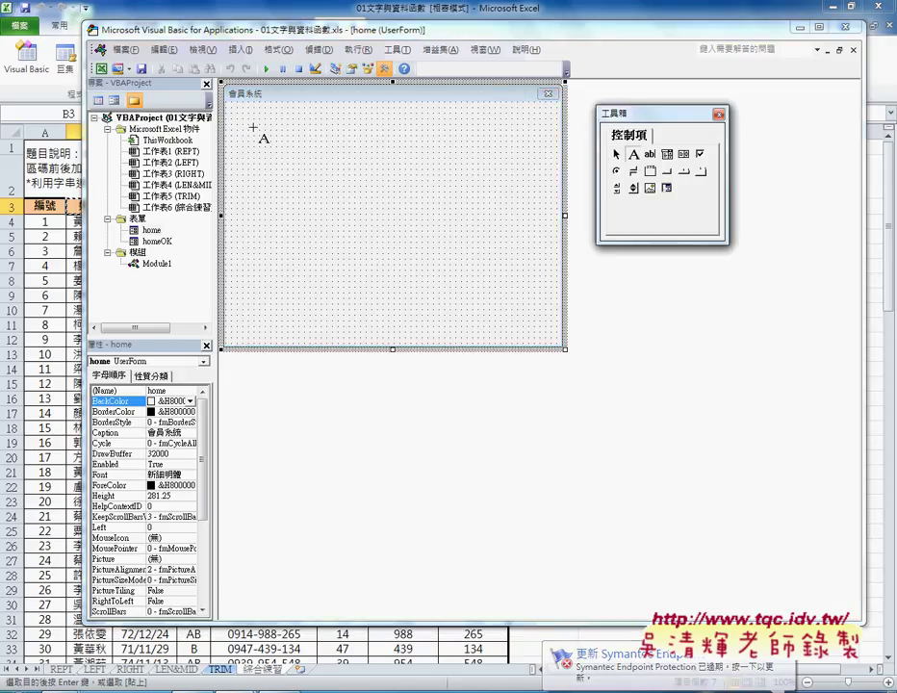
drag(254, 125, 330, 152)
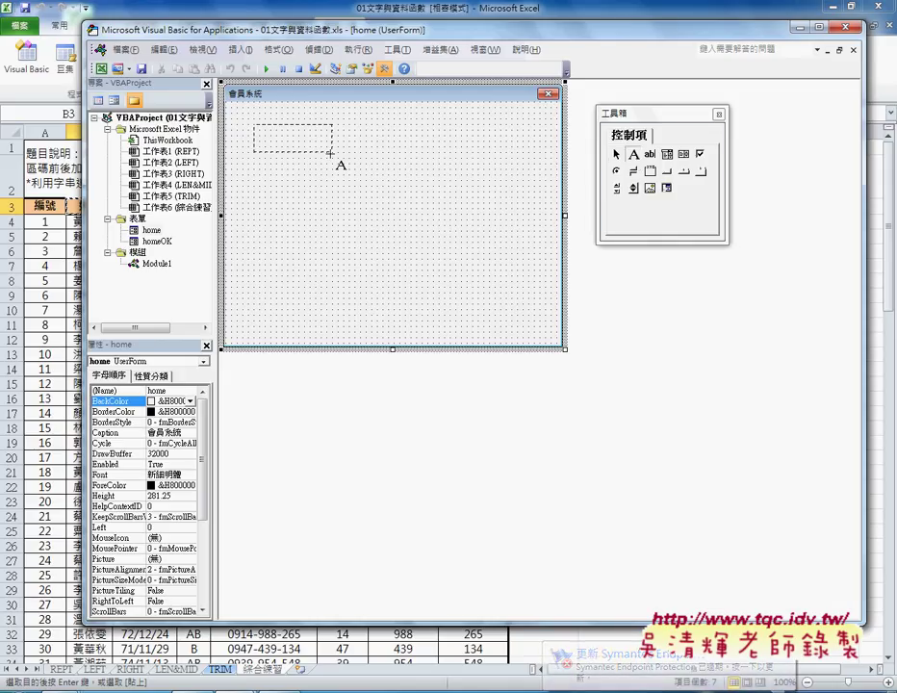
Size the new label and paste 姓名 from Notepad into its Caption.
drag(330, 152, 329, 159)
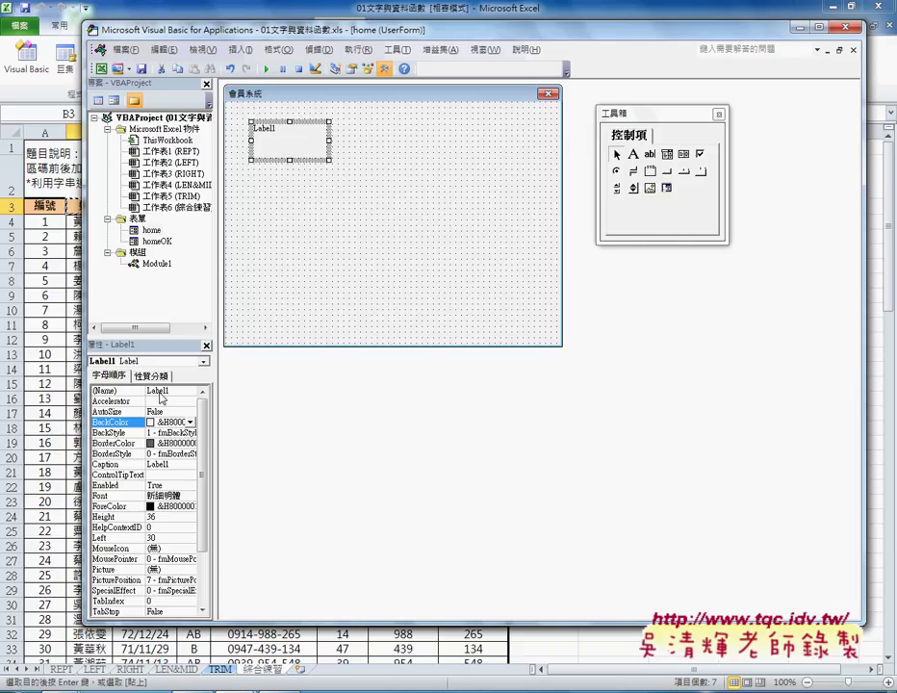
click(173, 465)
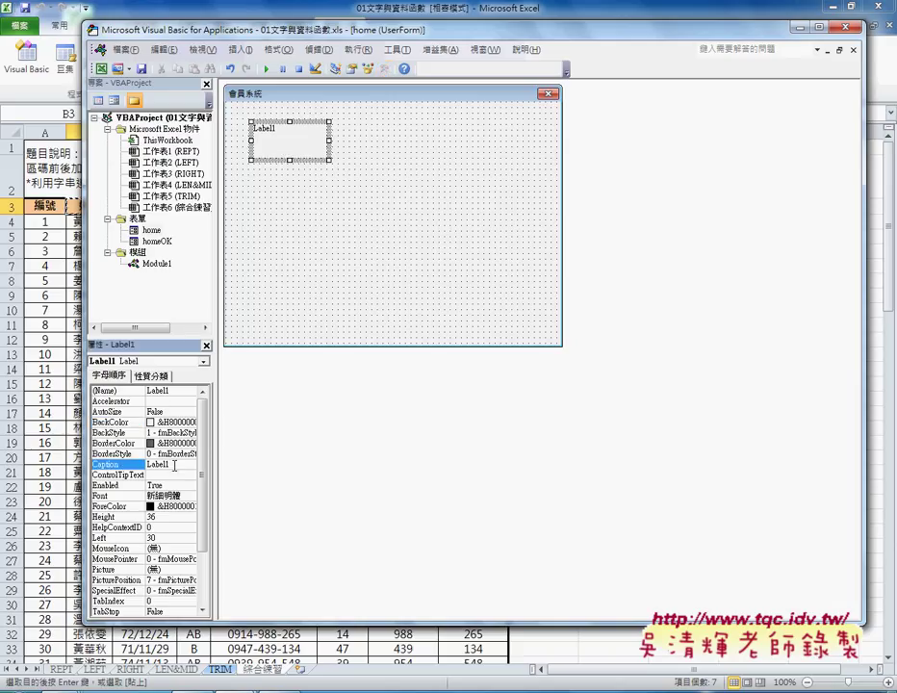
double_click(156, 465)
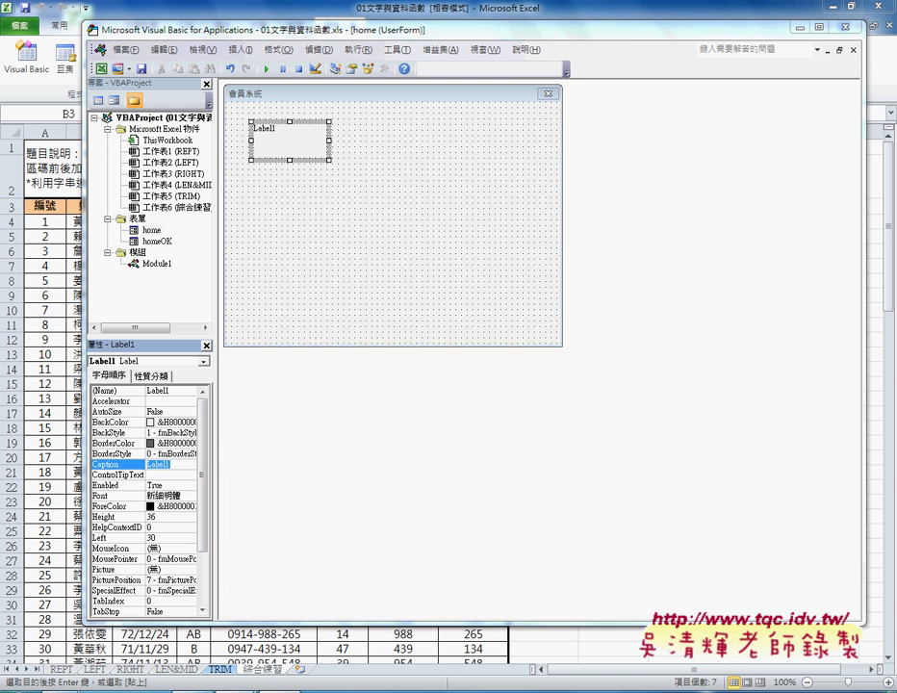
key(alt+Tab)
right_click(163, 171)
click(183, 214)
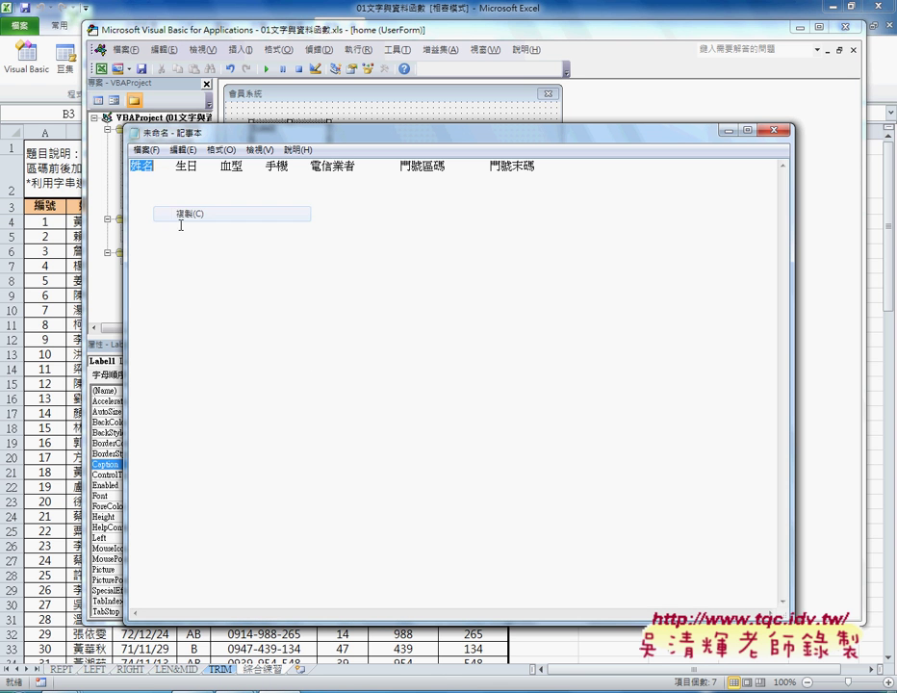
click(96, 346)
right_click(166, 466)
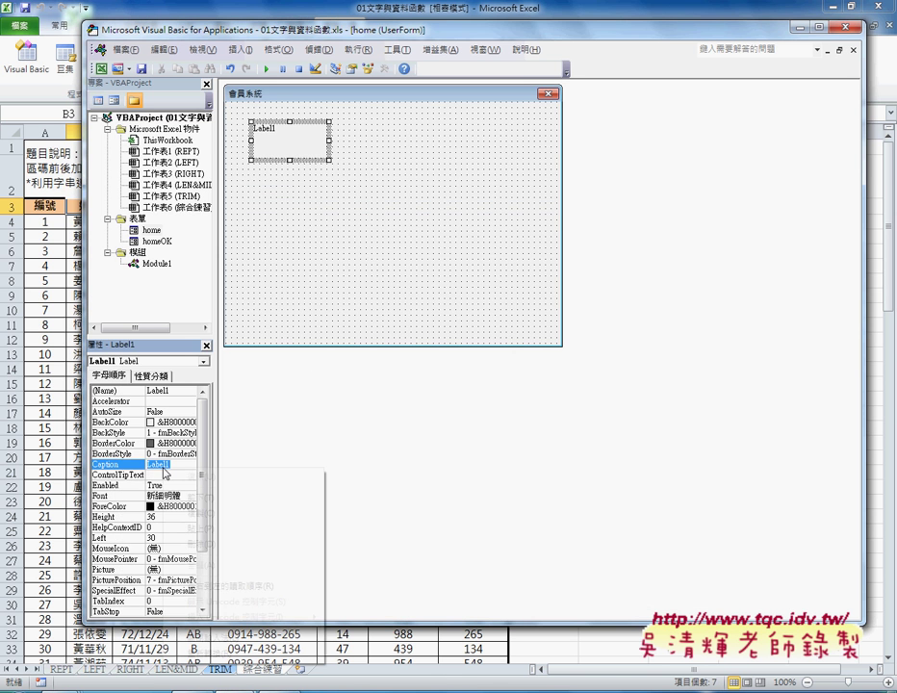
click(211, 529)
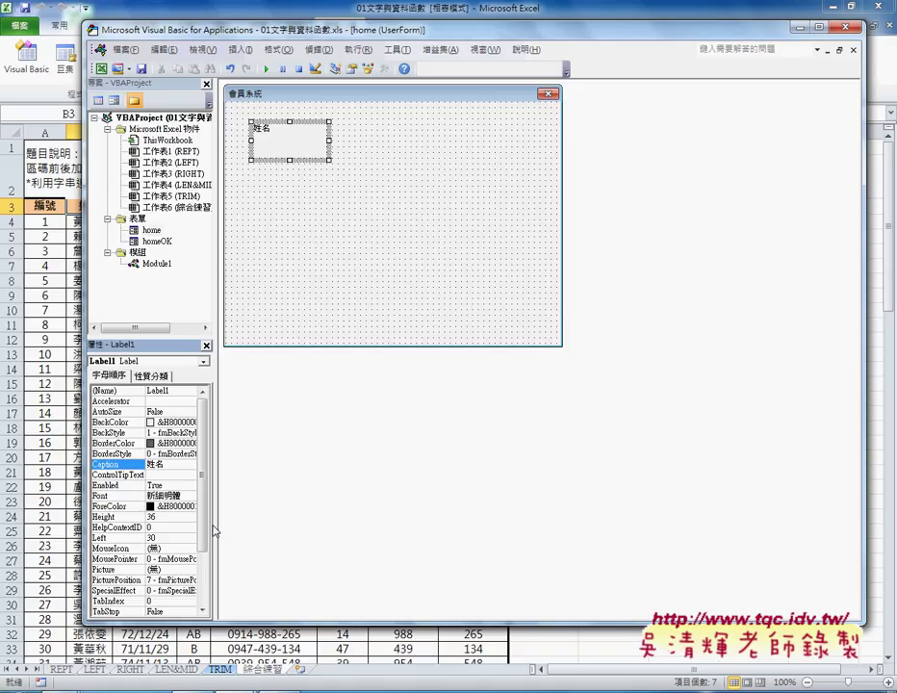
Set the 姓名 label's font size to 14 and shrink its height to 18.
click(108, 496)
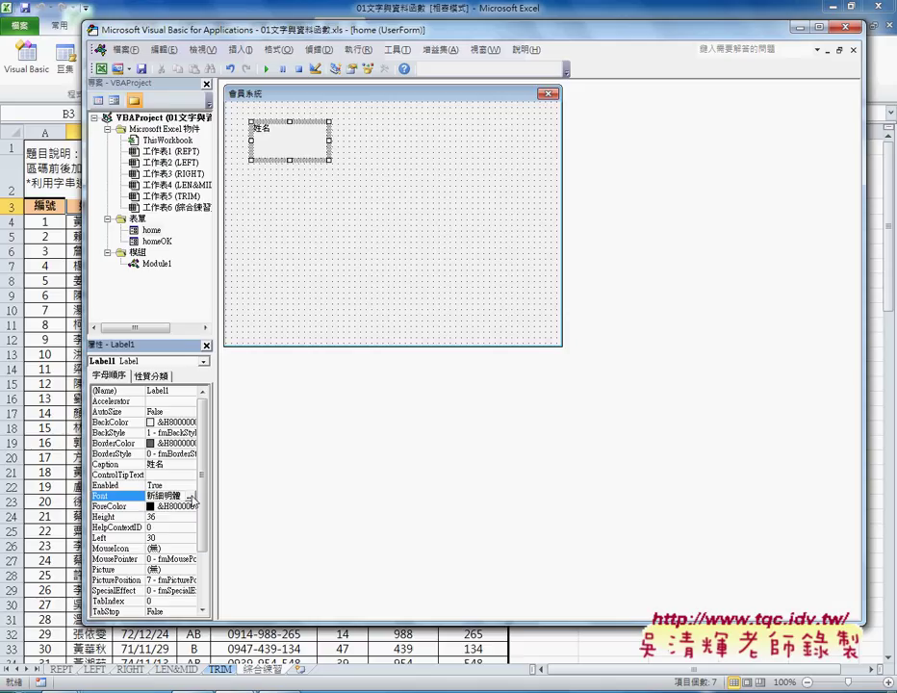
click(191, 495)
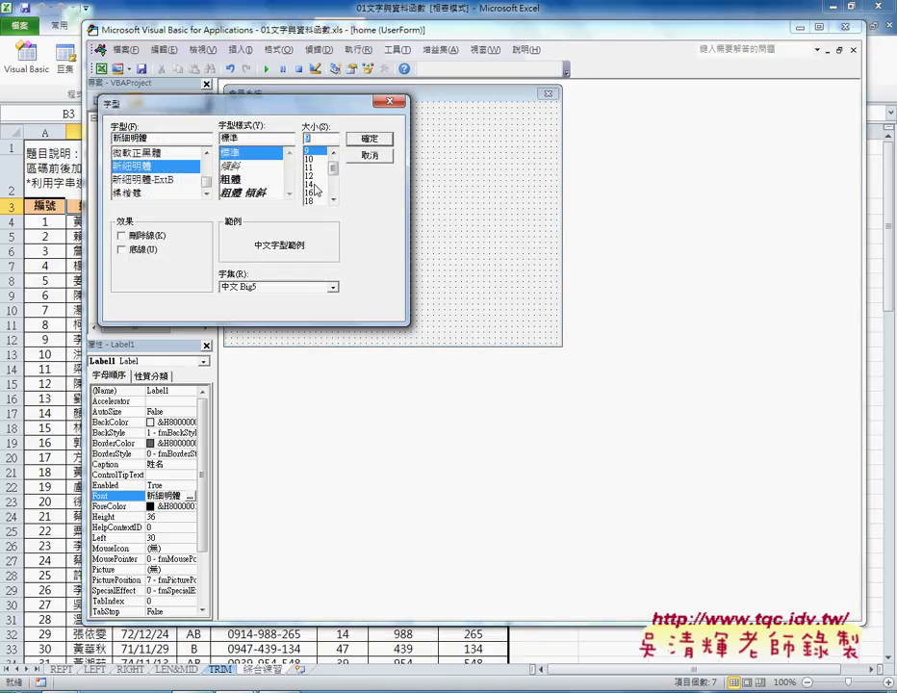
click(309, 184)
click(370, 140)
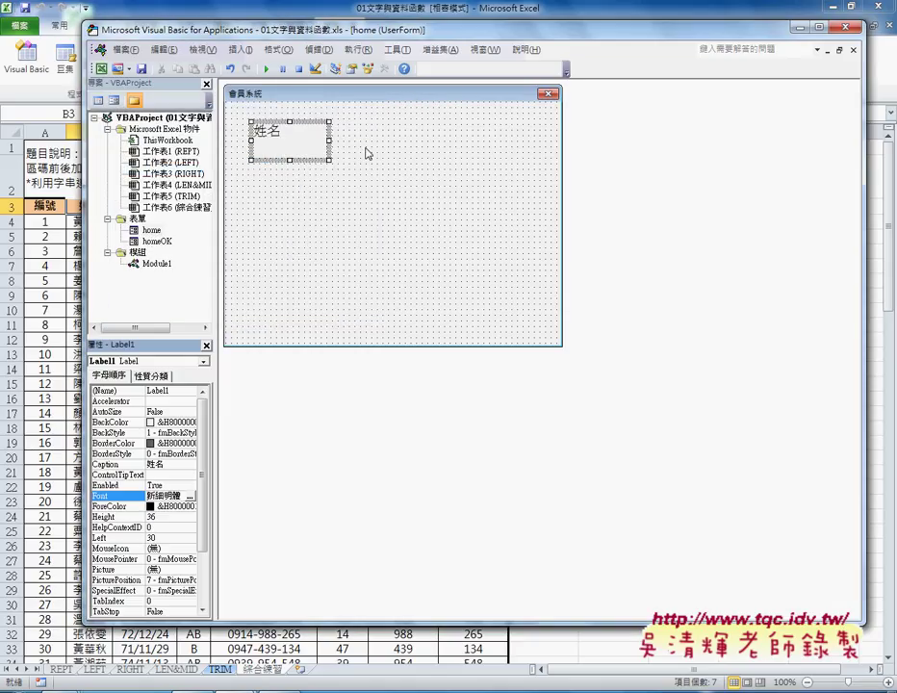
drag(287, 147, 323, 131)
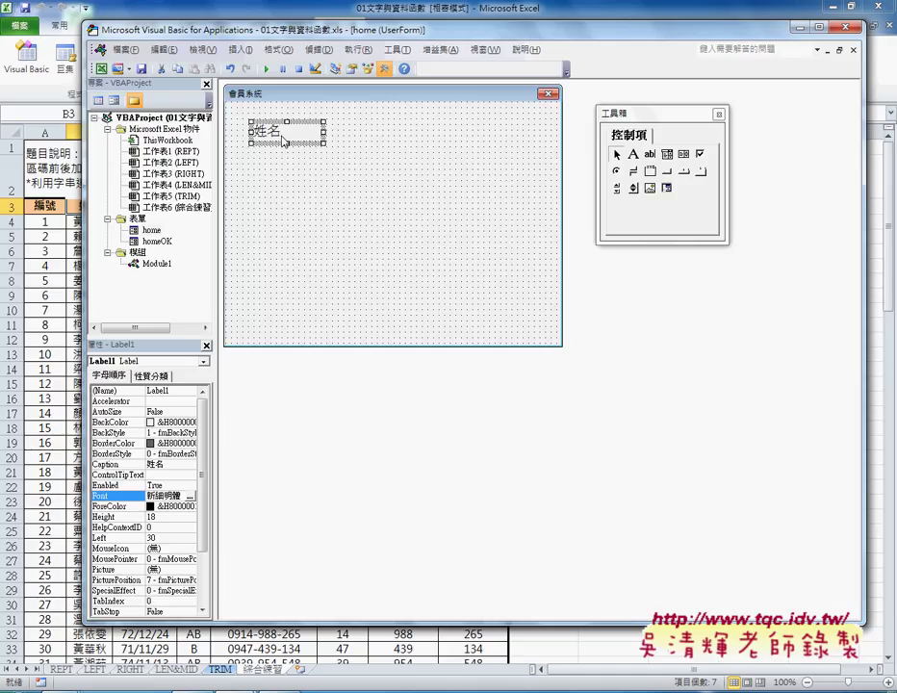
Make the 姓名 label's ForeColor dark blue from the palette.
click(108, 506)
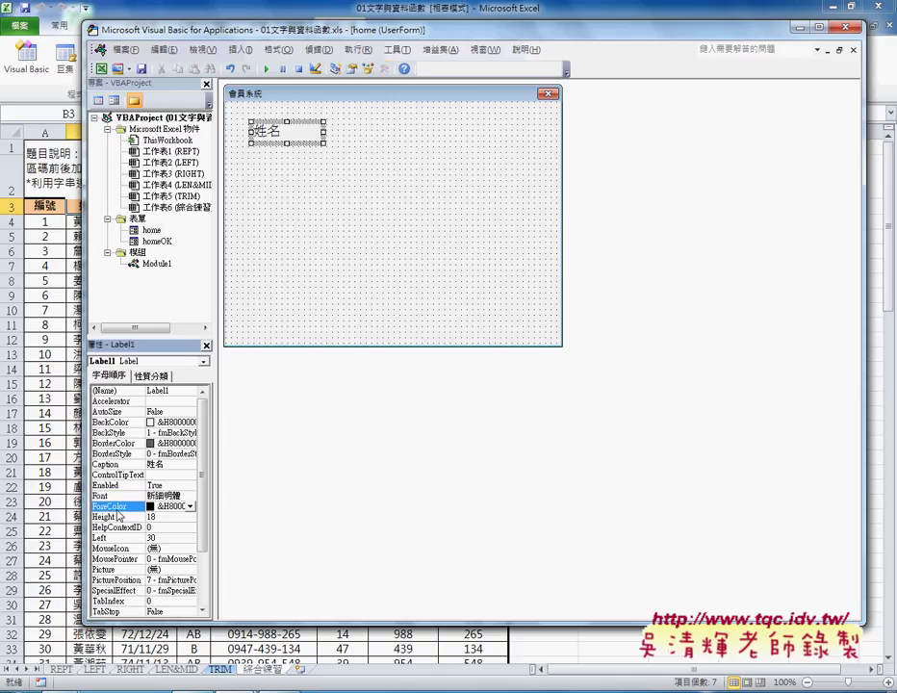
click(190, 506)
click(80, 520)
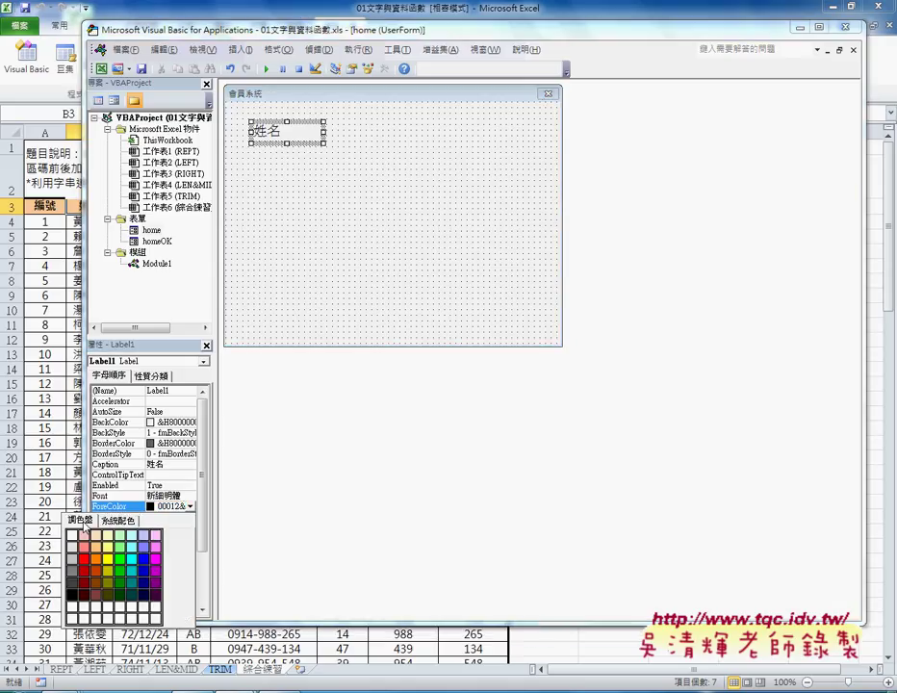
click(143, 583)
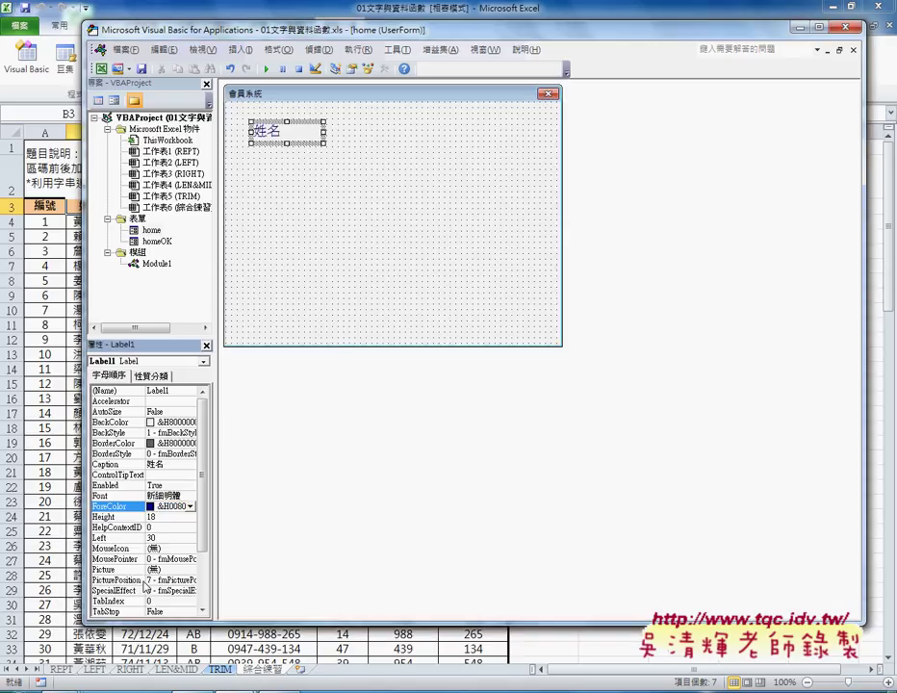
click(336, 156)
click(298, 135)
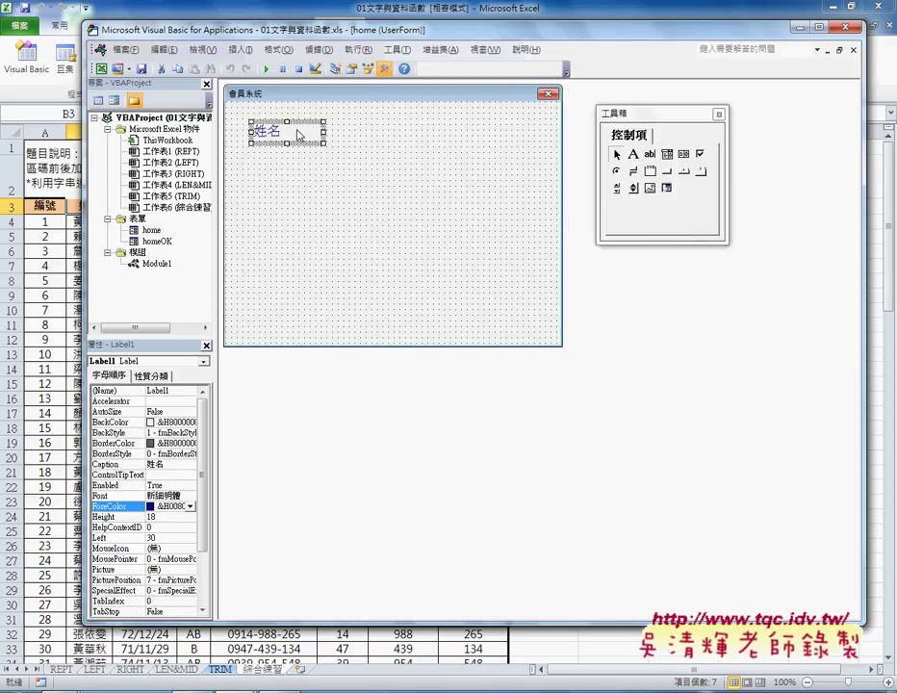
Delete 手機 from the Notepad header list, select 生日 through 門號末碼, and minimize Notepad.
key(alt+Tab)
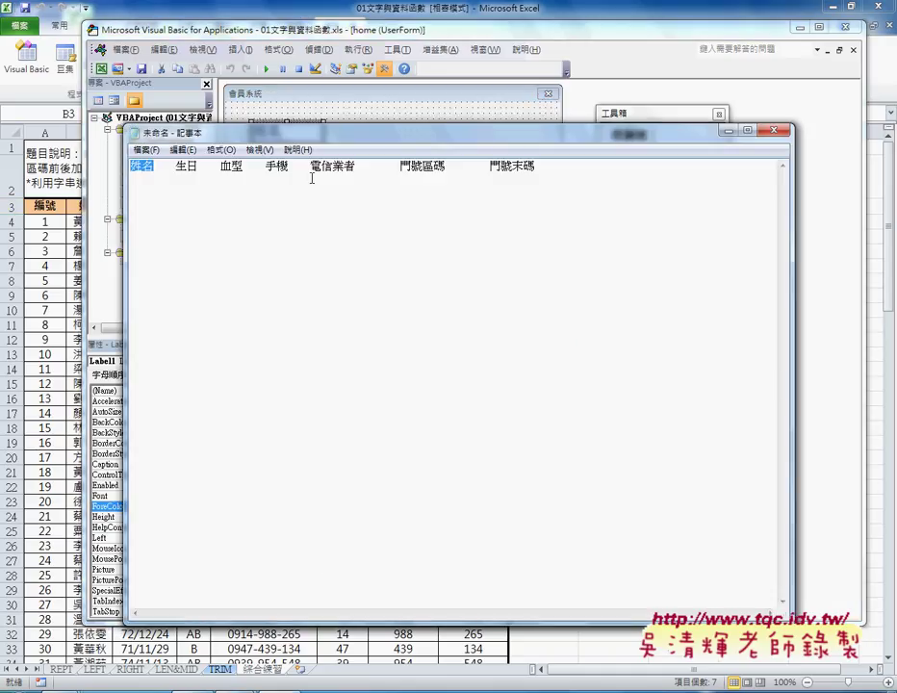
drag(288, 166, 267, 169)
key(Delete)
key(Delete)
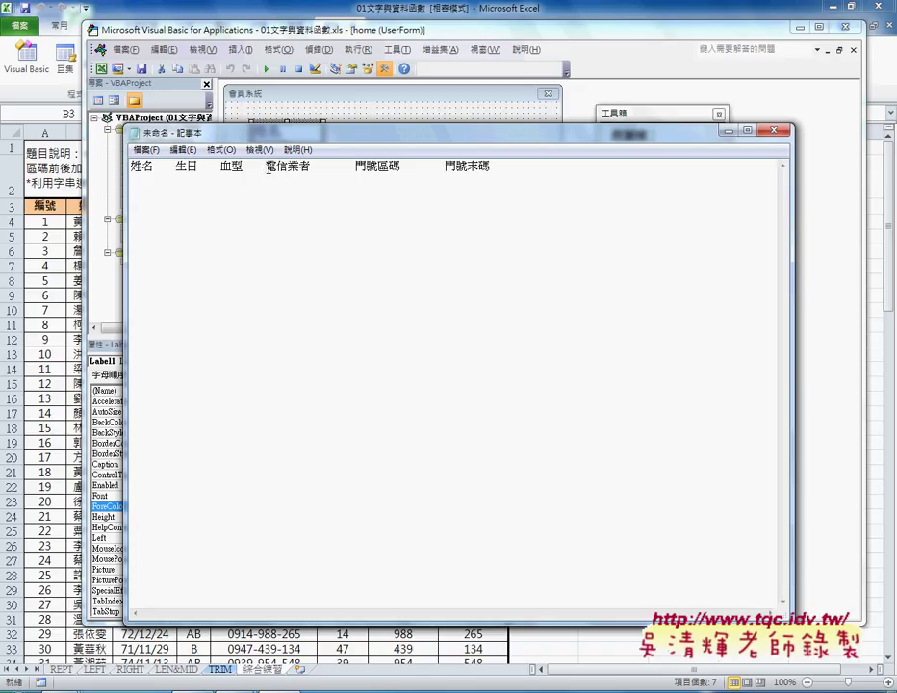
drag(174, 166, 494, 170)
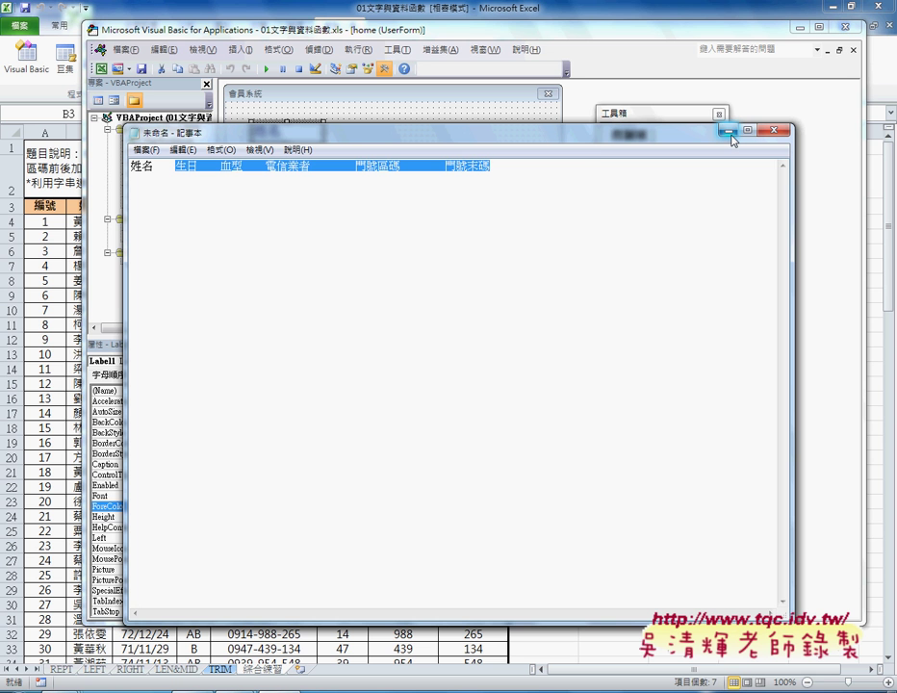
click(730, 132)
click(634, 154)
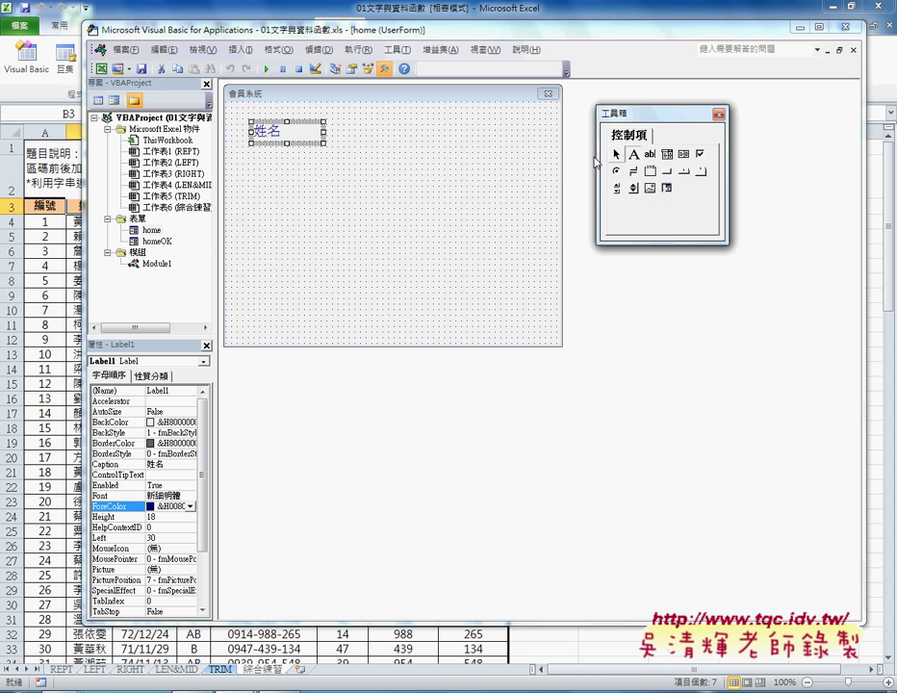
Draw and delete a test label, then Ctrl-drag a copy of the 姓名 label below the original.
drag(248, 150, 339, 182)
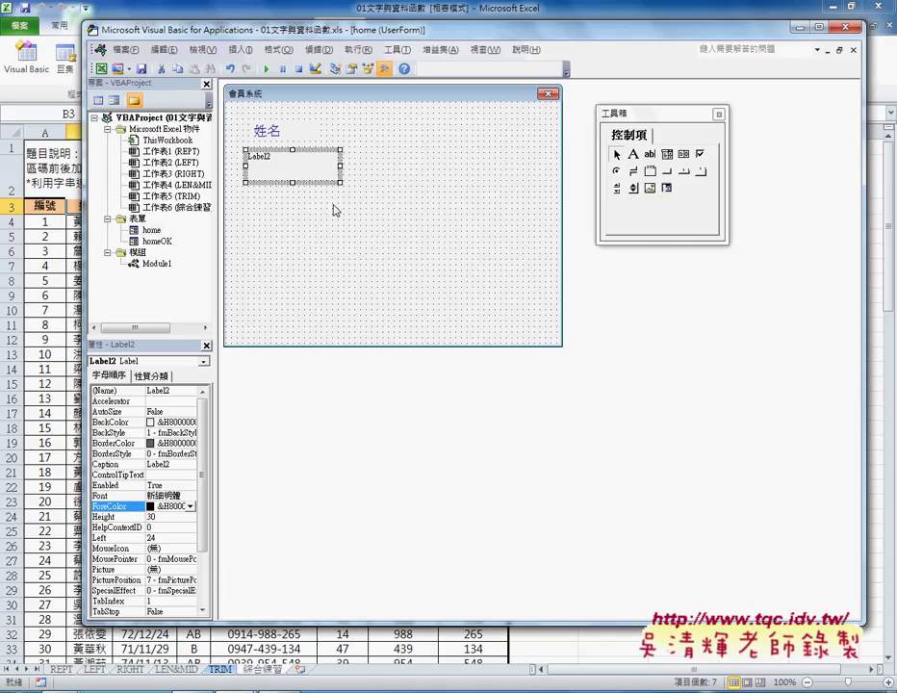
key(Delete)
click(287, 136)
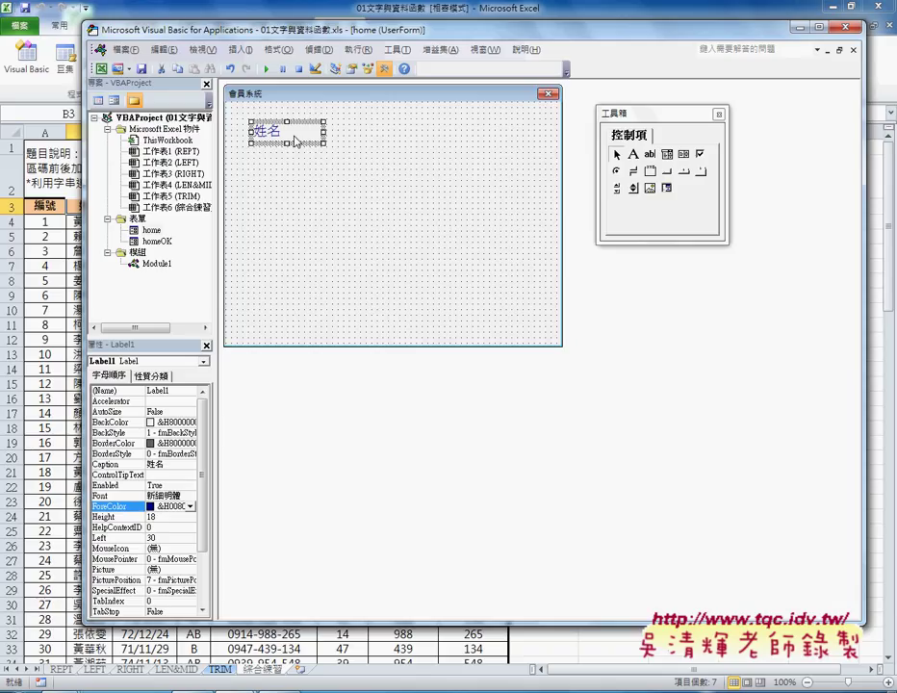
mouse_move(295, 142)
mouse_down()
mouse_move(300, 249)
mouse_move(288, 312)
mouse_up()
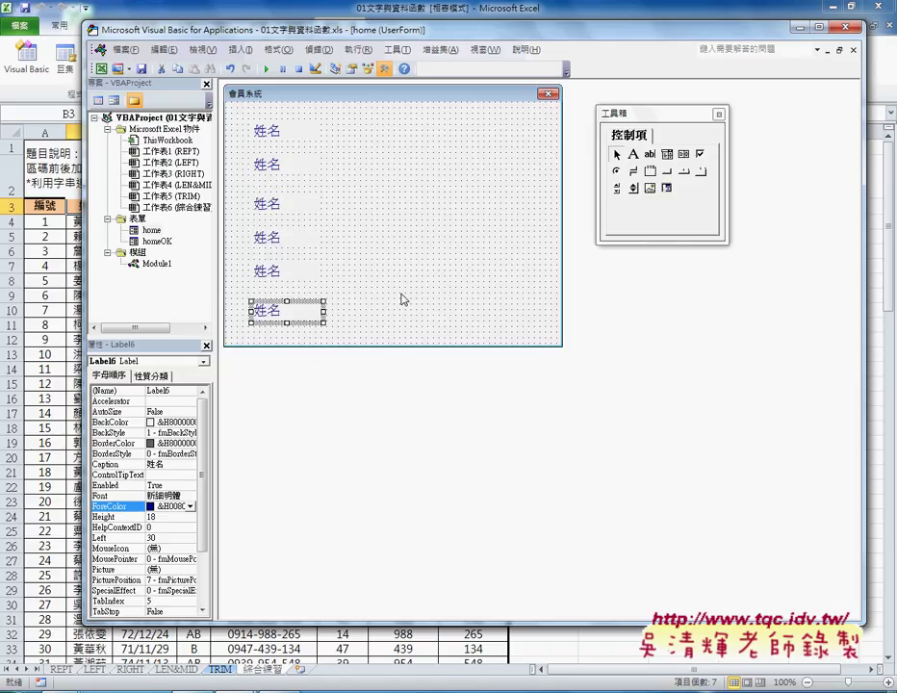
Copy 生日 from the Notepad field list and paste it as Label2's Caption.
click(289, 166)
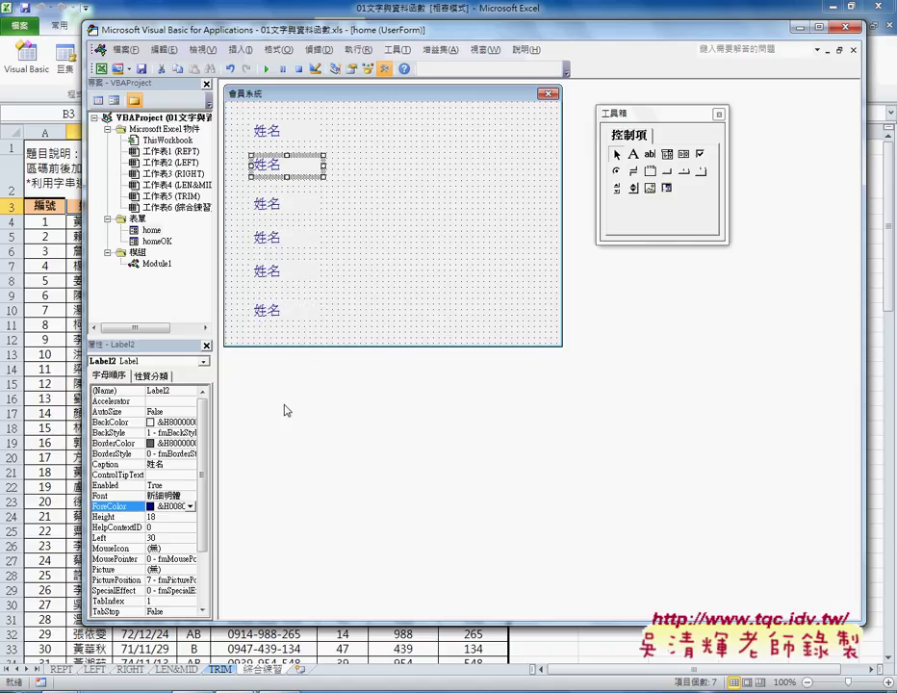
click(106, 463)
key(alt+Tab)
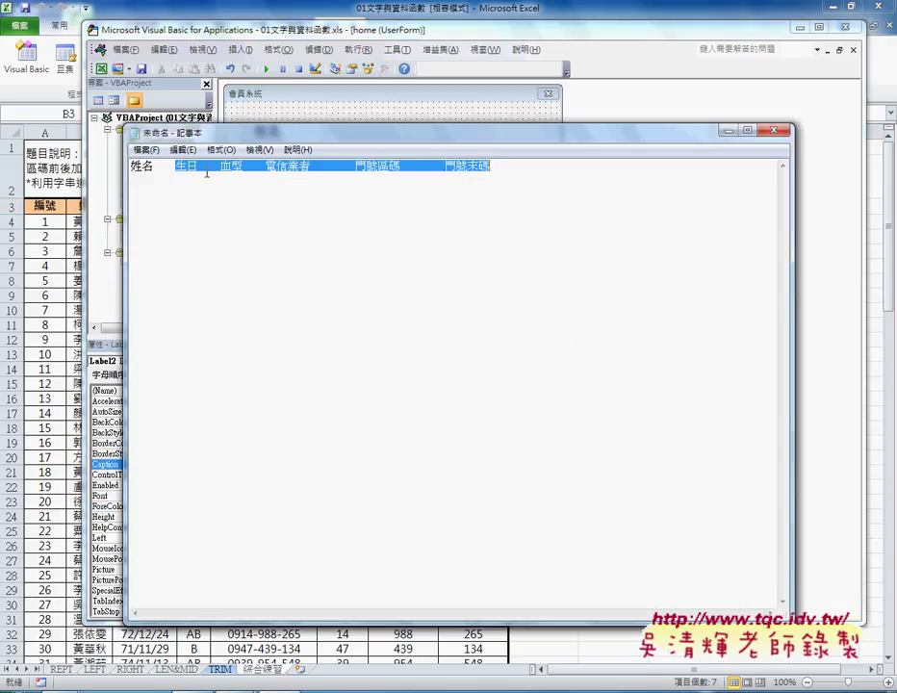
click(214, 250)
double_click(186, 166)
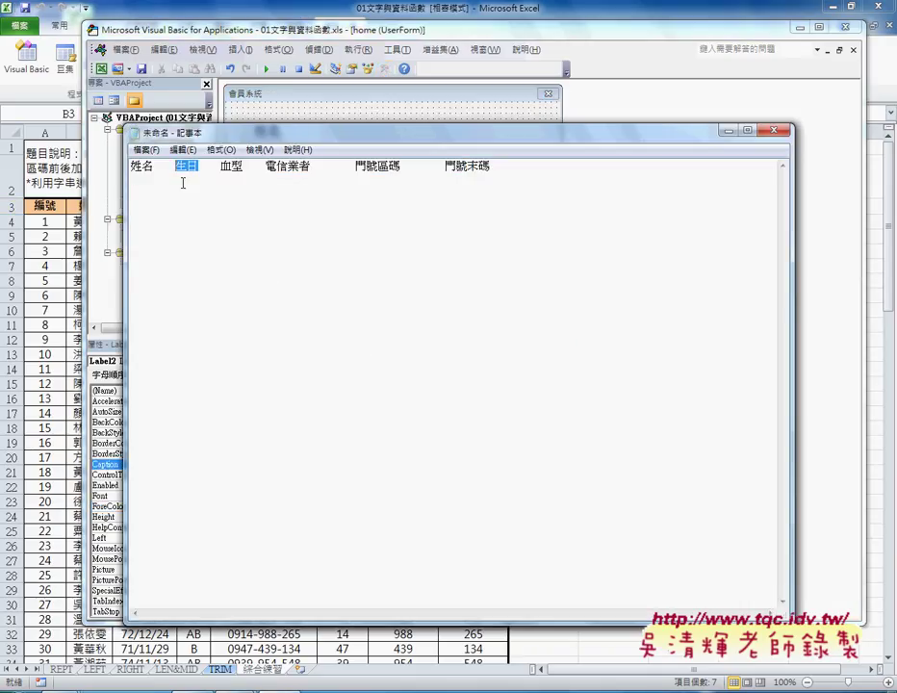
click(111, 464)
key(ctrl+v)
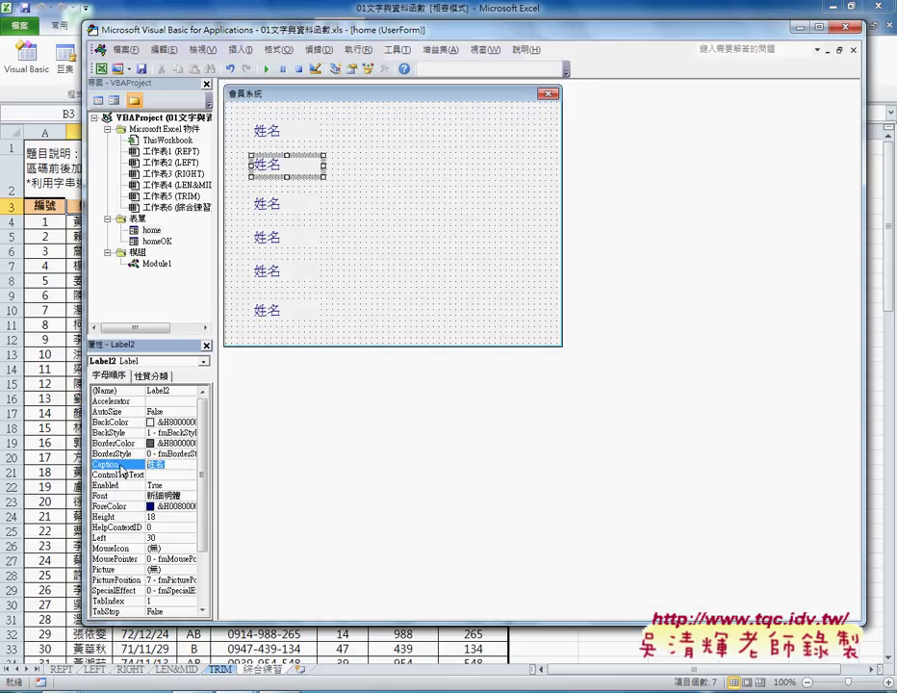
key(Return)
Nudge the 生日, third and last labels sideways, then rubber-band select all six labels.
click(306, 175)
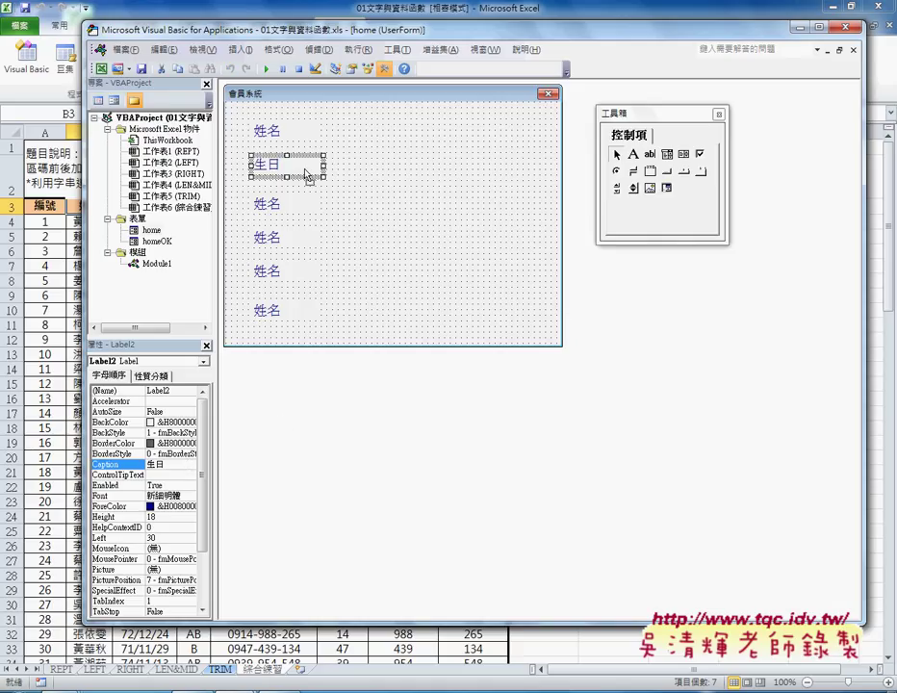
drag(306, 175, 320, 170)
drag(320, 169, 323, 169)
mouse_move(289, 204)
mouse_down()
mouse_move(276, 204)
mouse_move(285, 243)
mouse_move(277, 274)
mouse_up()
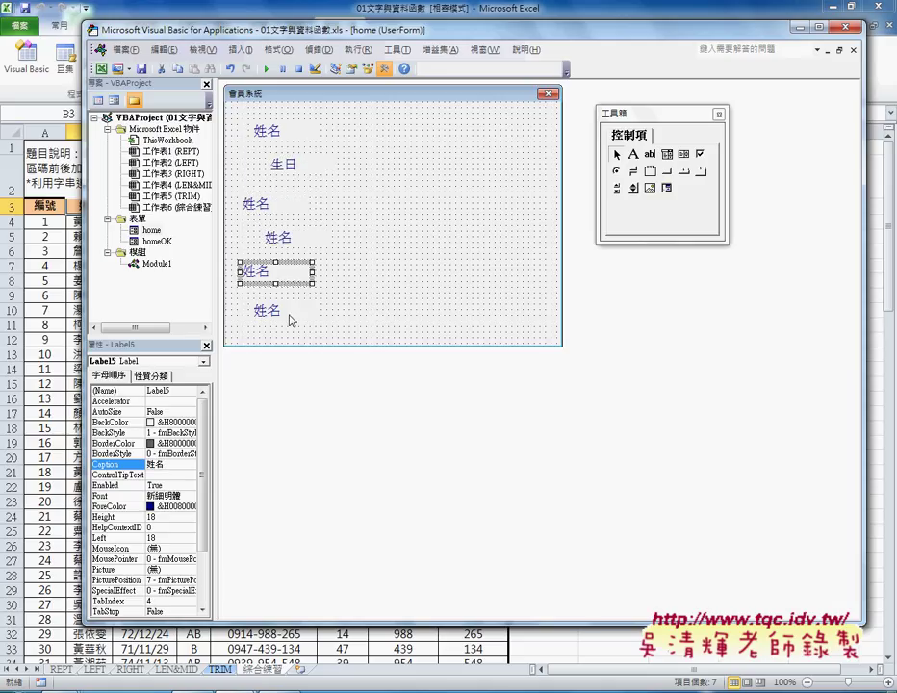
drag(290, 319, 301, 317)
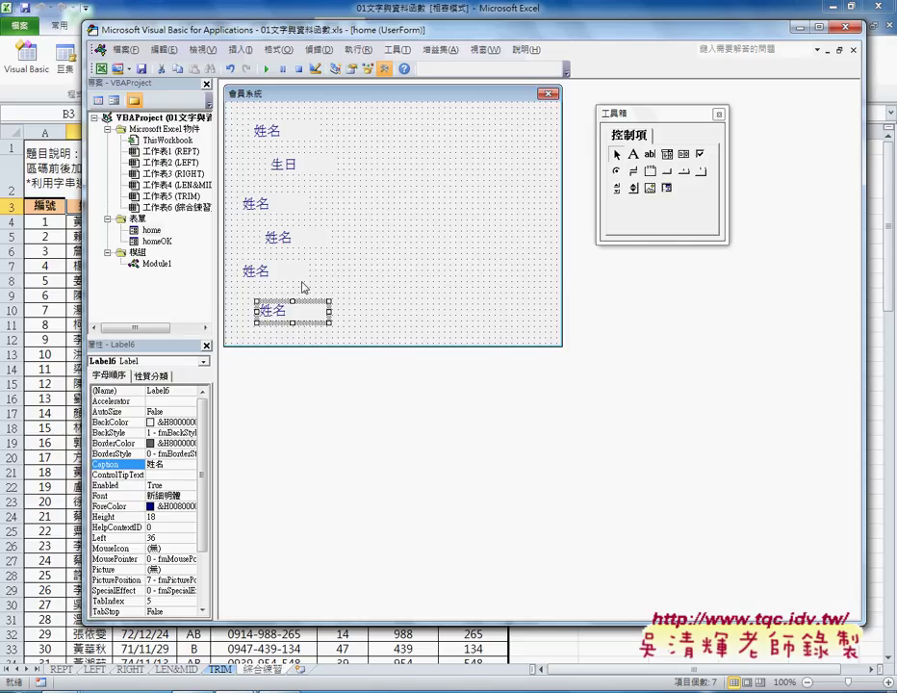
mouse_move(231, 108)
mouse_down()
mouse_move(243, 233)
mouse_move(362, 357)
mouse_up()
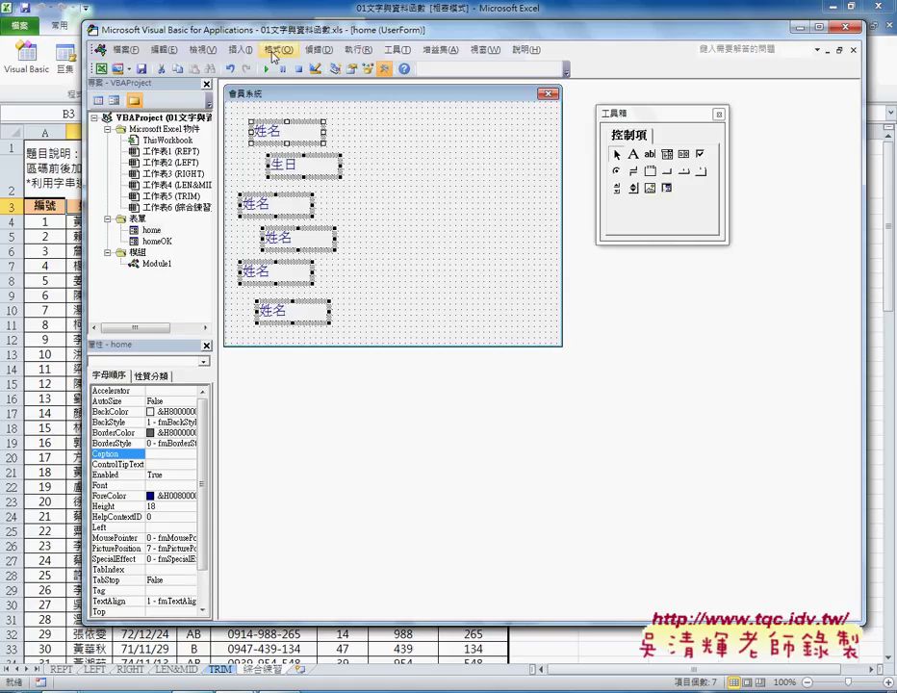
Align the six selected labels on their left edges via Format > Align > Lefts.
click(275, 50)
mouse_move(286, 71)
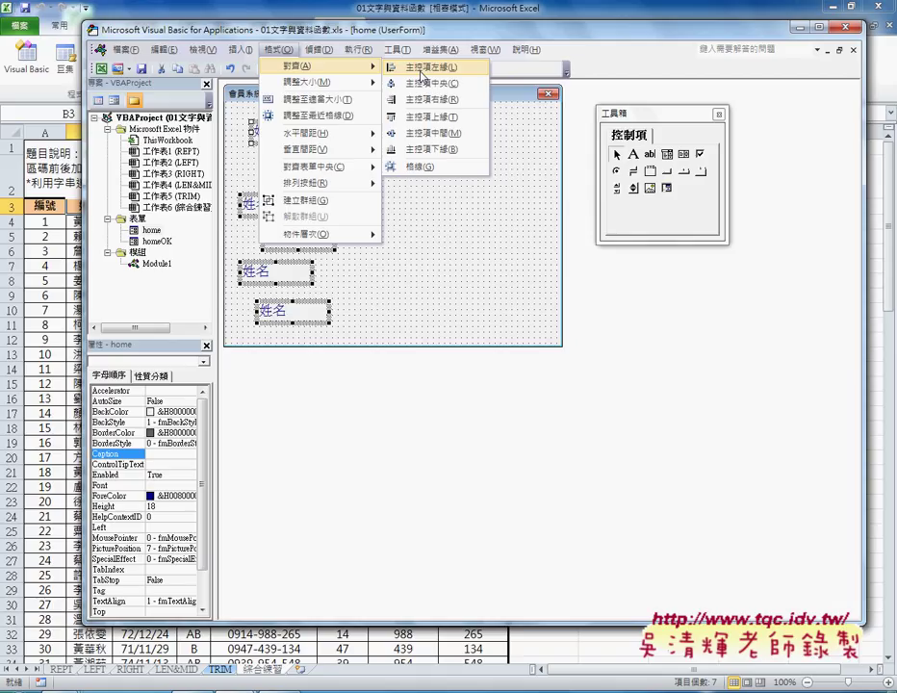
click(420, 67)
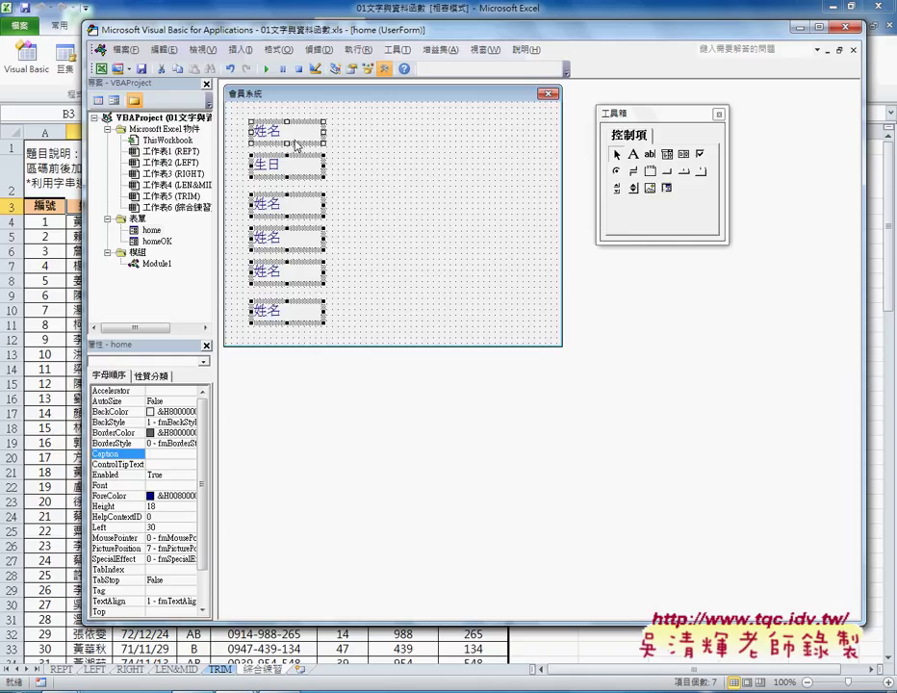
Make the vertical spacing between the labels equal, then deselect them.
click(278, 49)
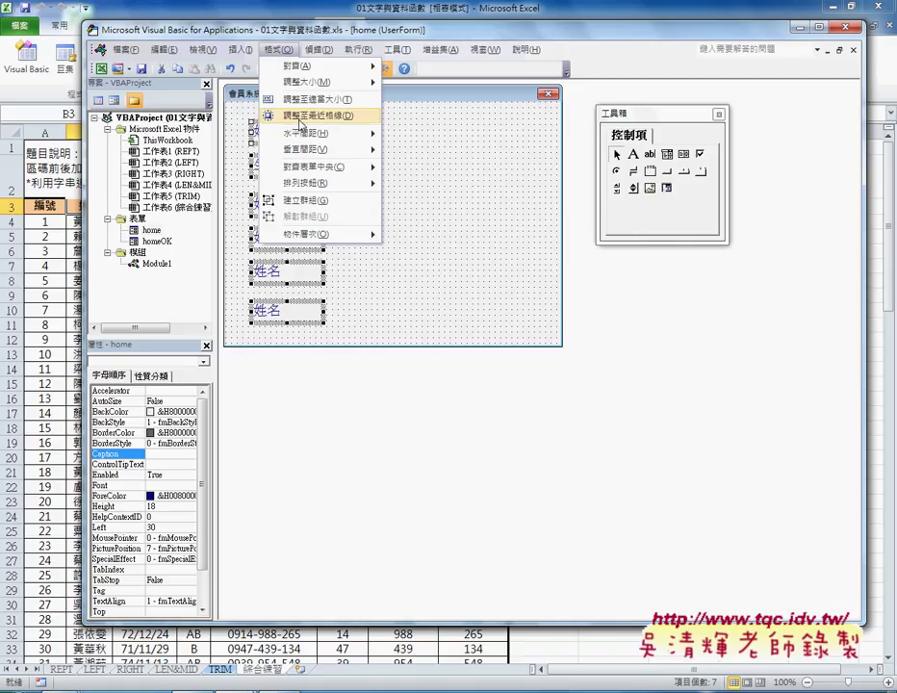
mouse_move(311, 151)
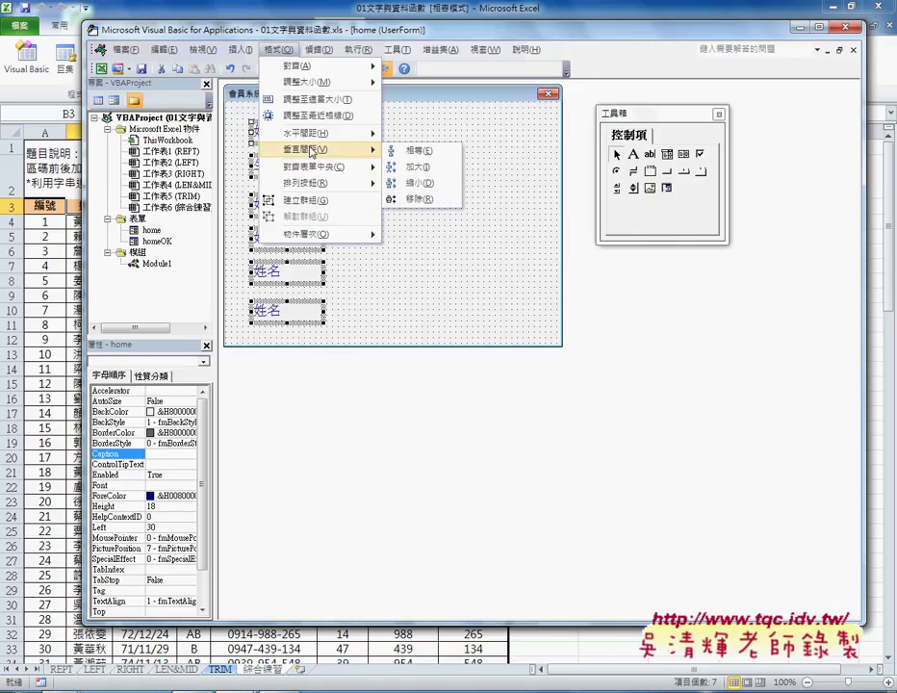
click(416, 154)
click(417, 156)
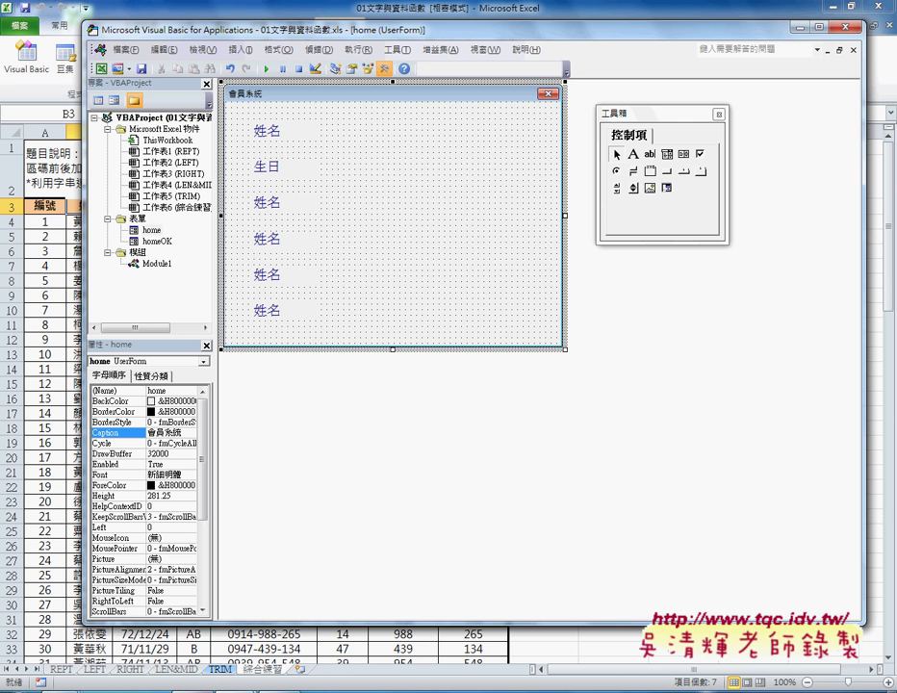
mouse_move(192, 691)
click(192, 616)
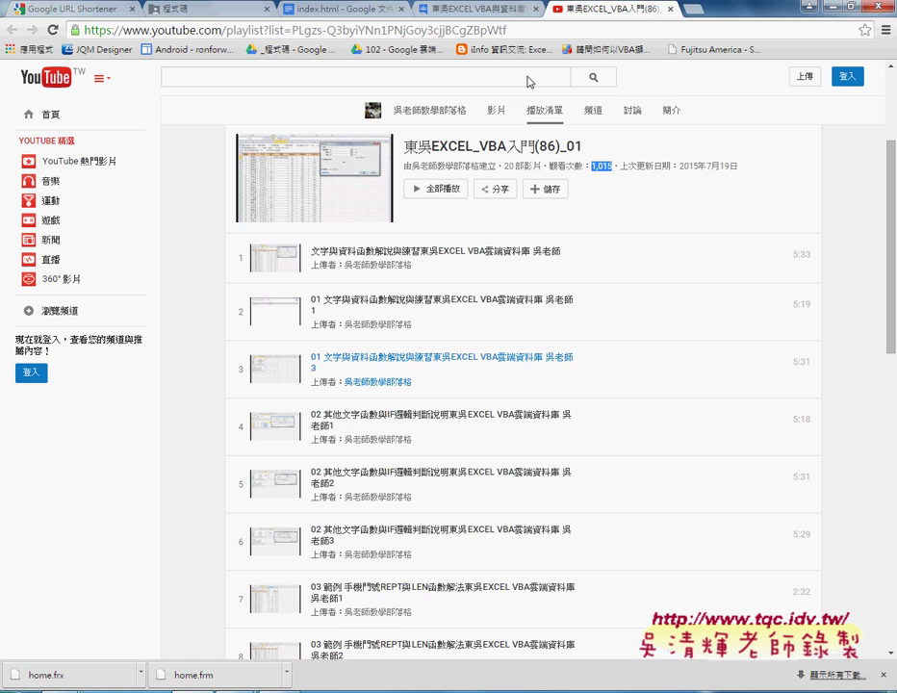
click(339, 8)
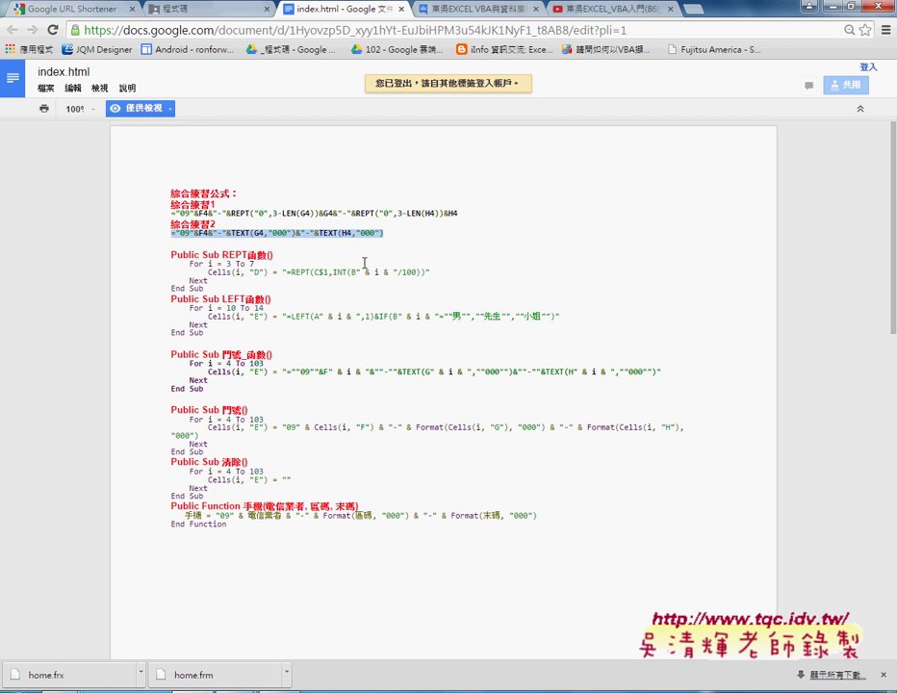
scroll(365, 260, down, 3)
scroll(367, 273, down, 3)
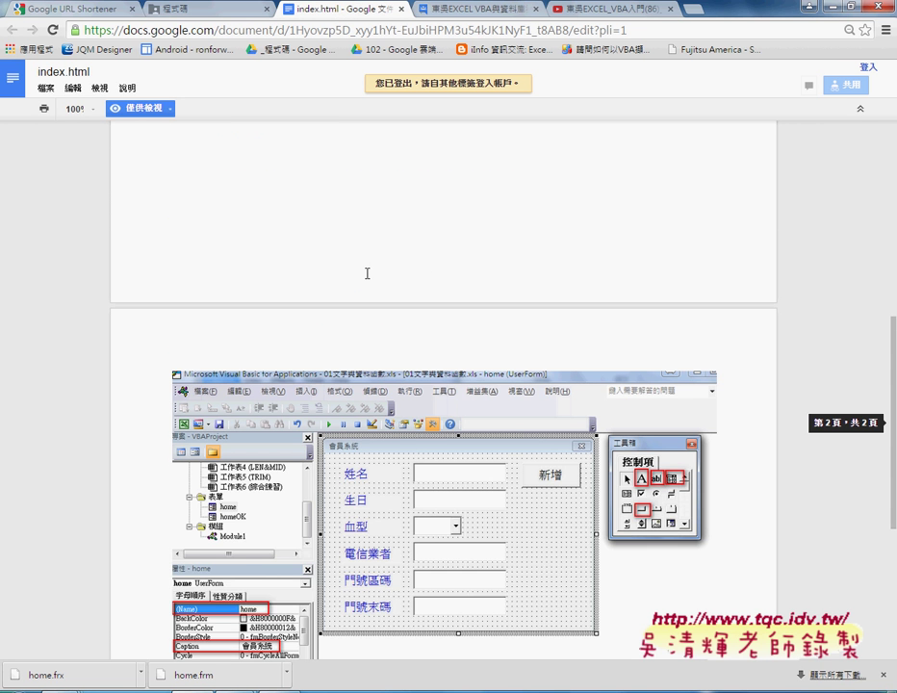
scroll(367, 273, down, 1)
scroll(367, 318, down, 2)
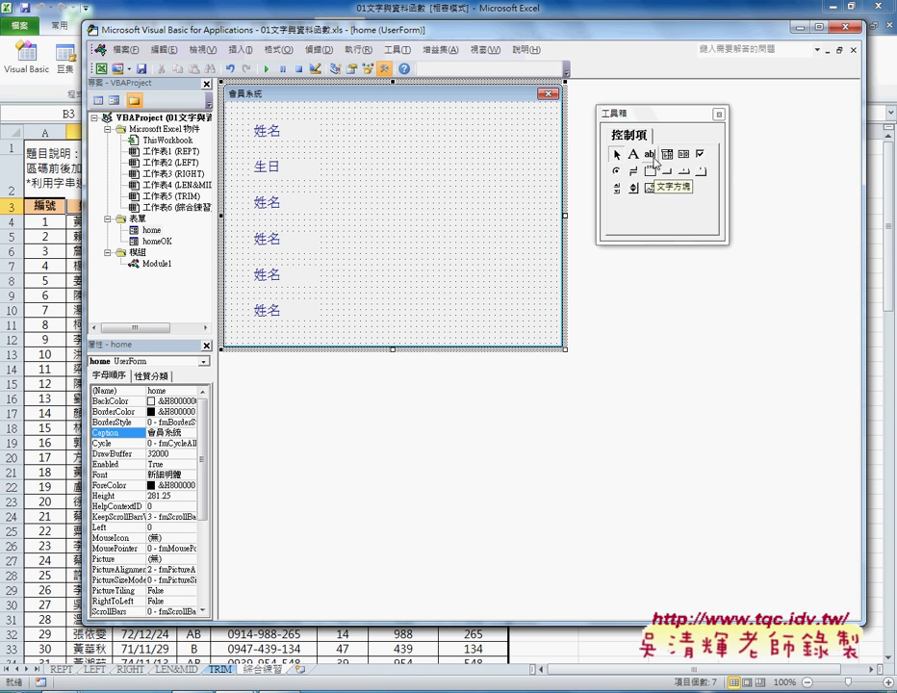
Draw a text box beside the first 姓名 label and shorten it to height 24.
click(650, 155)
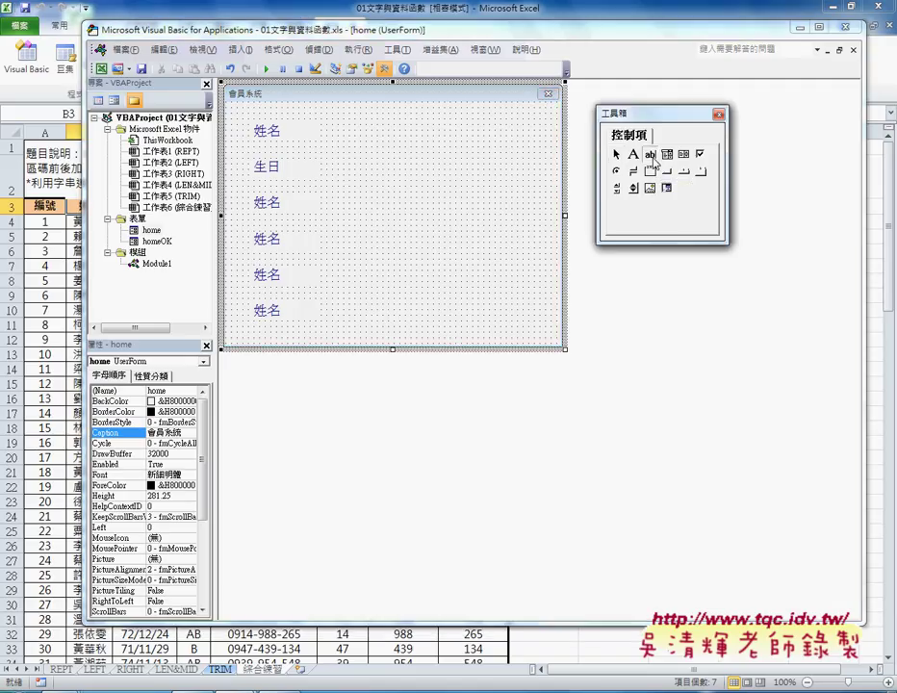
drag(337, 118, 464, 146)
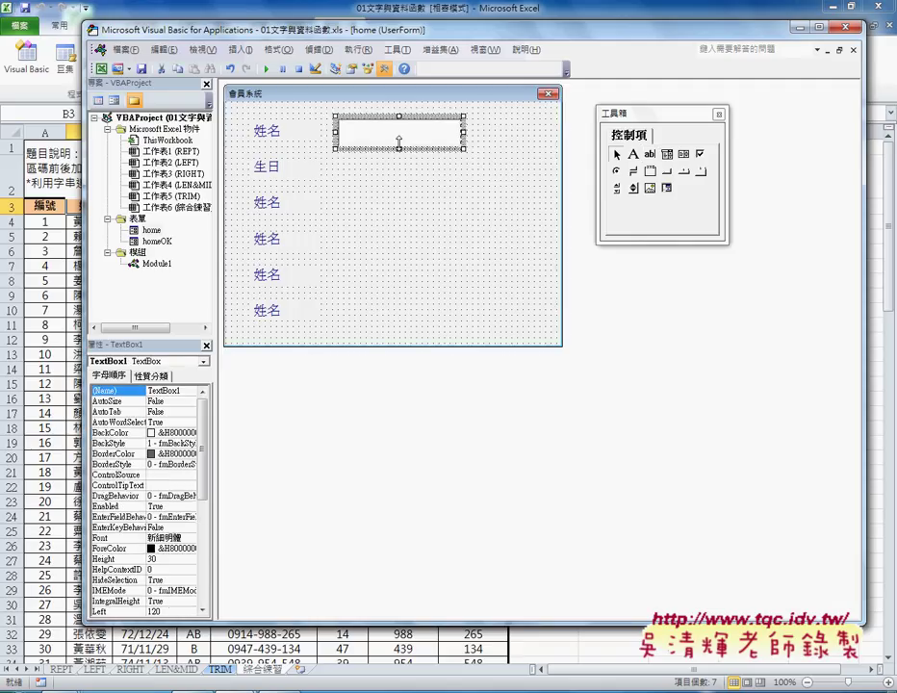
drag(398, 142, 398, 138)
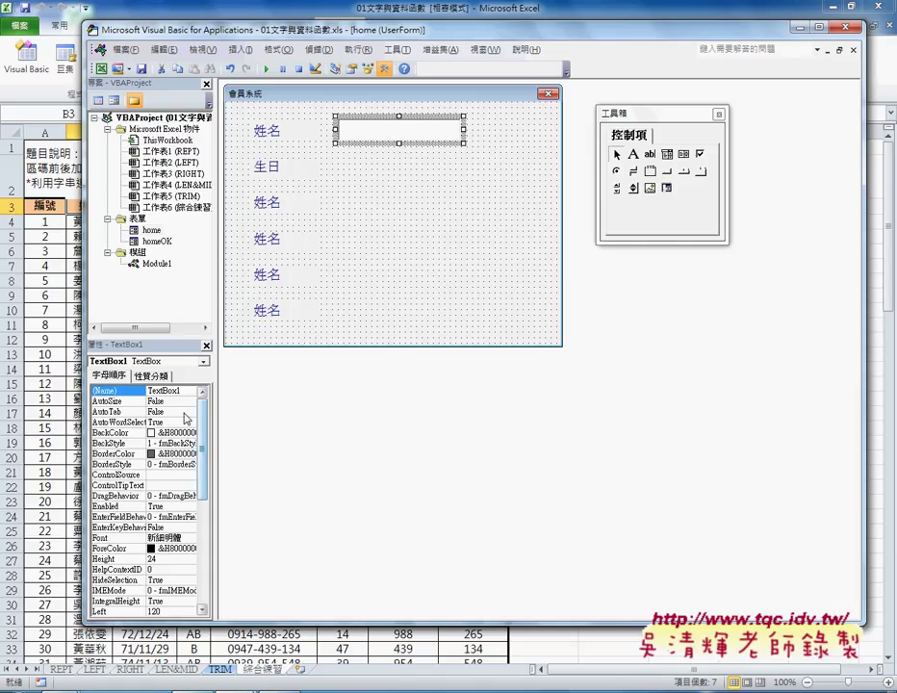
click(120, 539)
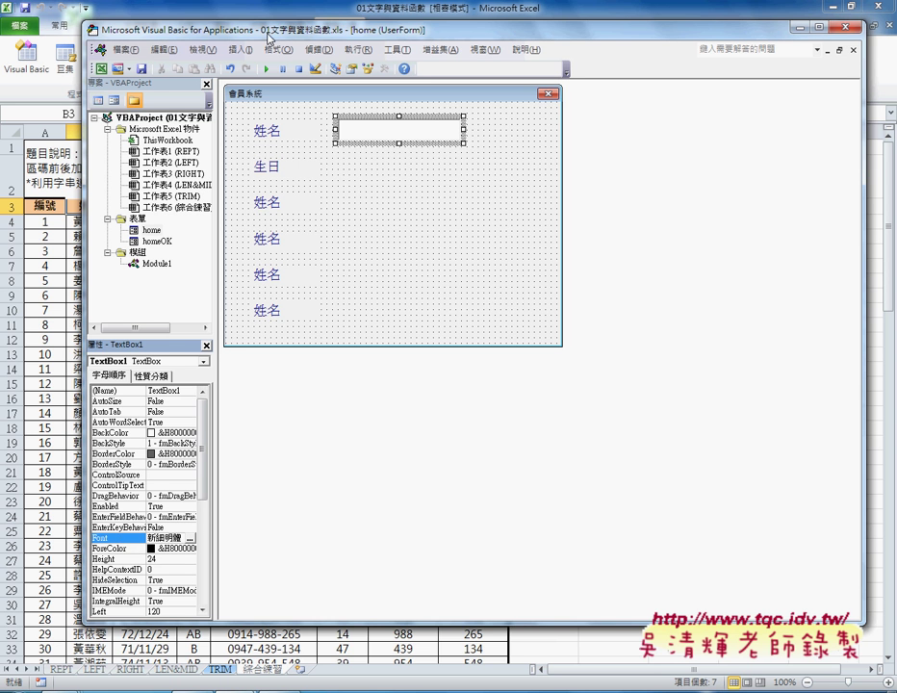
Test-run the form with F5, typing 111111 into the text box, then close it.
drag(269, 38, 269, 66)
click(528, 224)
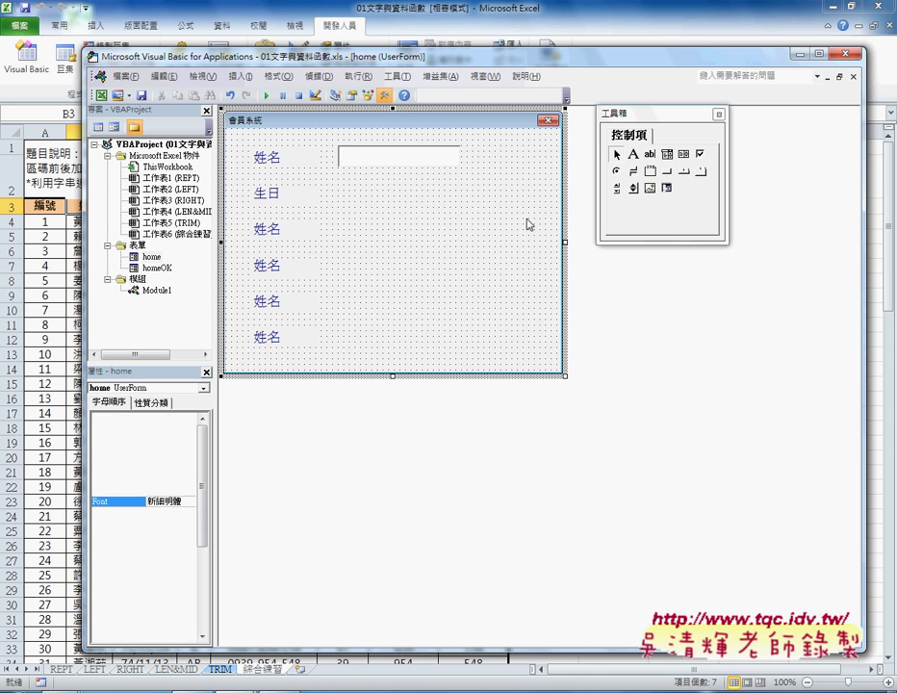
key(F5)
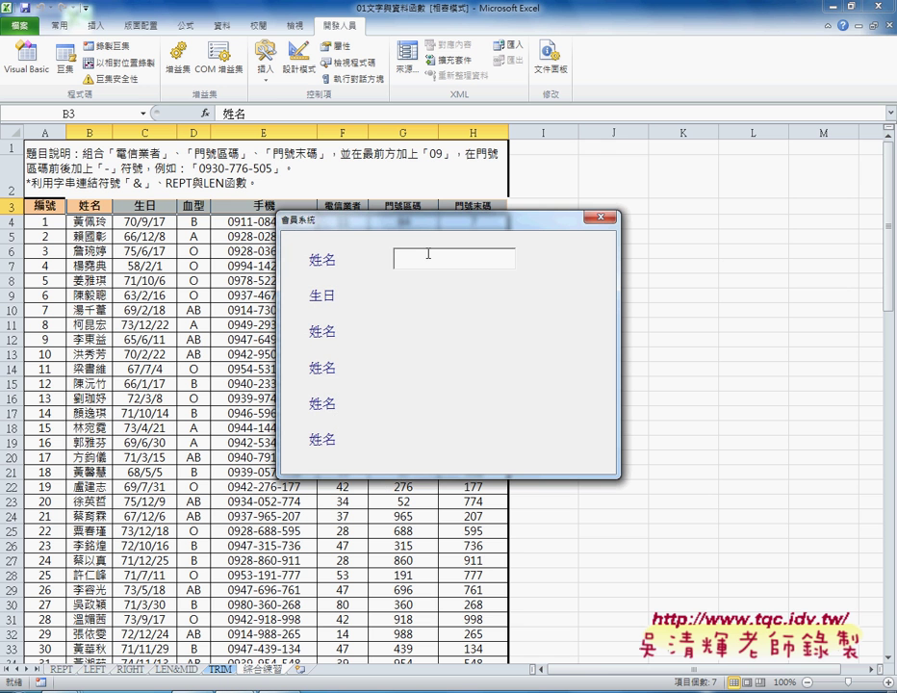
text(111111)
click(600, 217)
Set the text box's font size to 14.
click(420, 158)
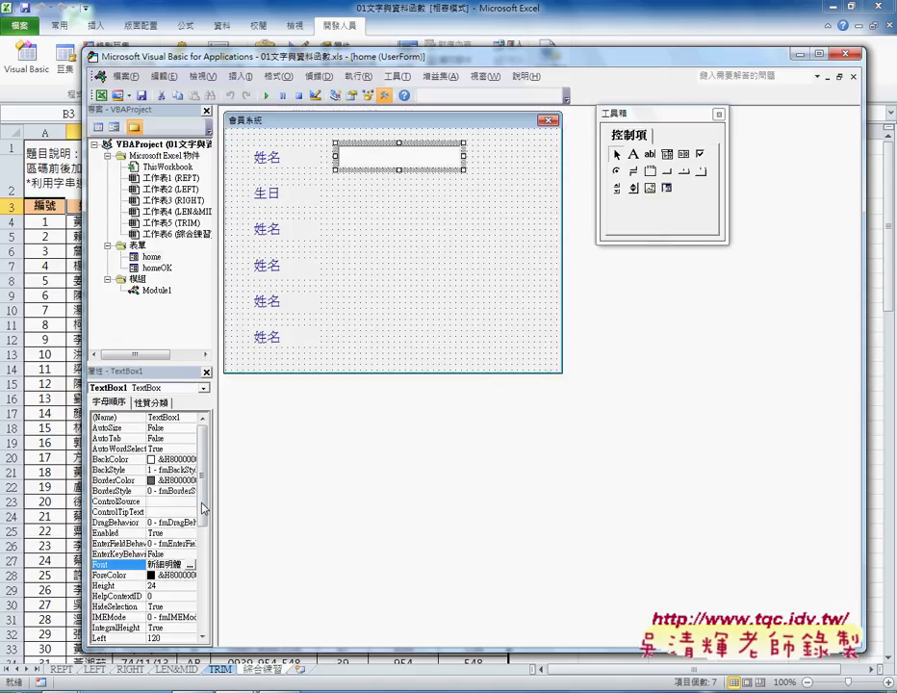
click(191, 566)
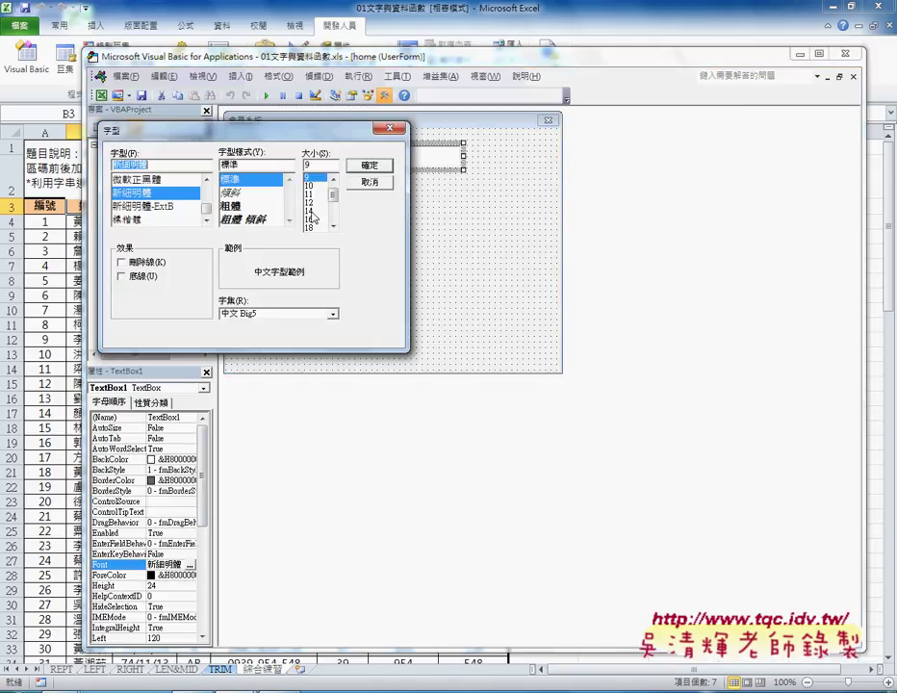
click(310, 211)
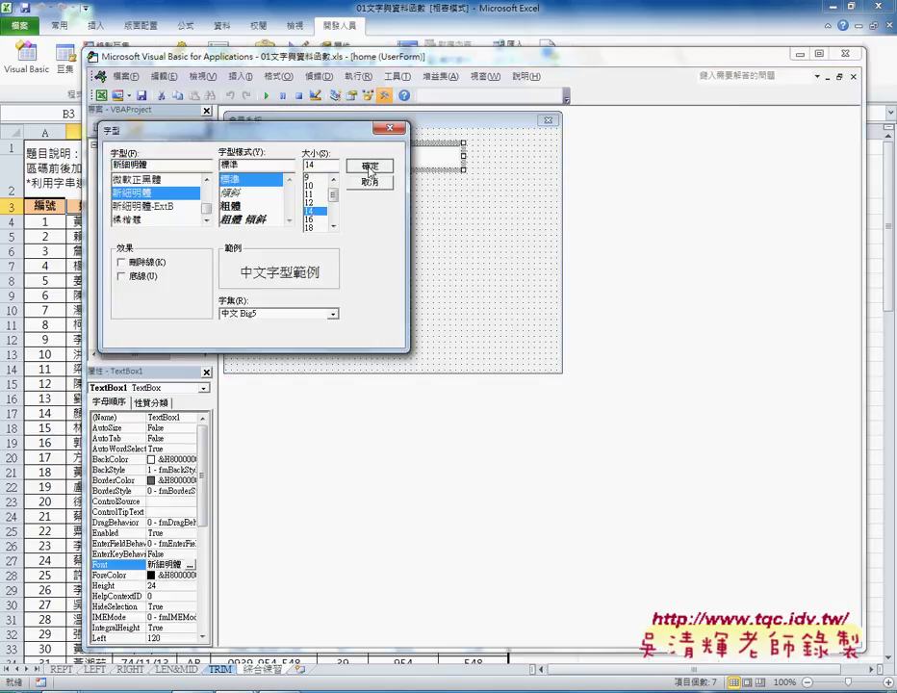
click(369, 164)
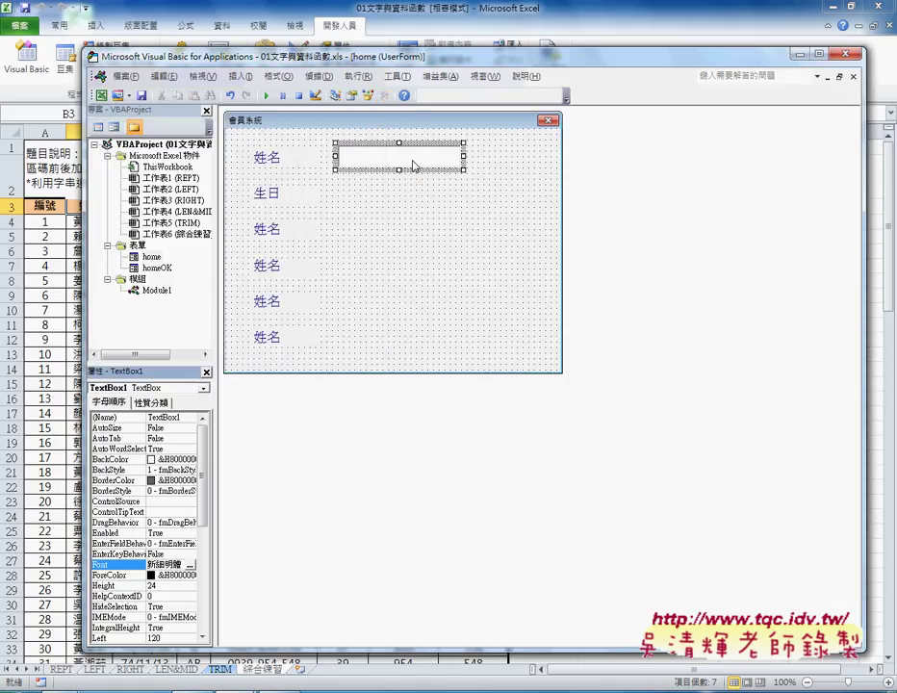
Copy the text box to the 生日 row and last three rows, then nudge the 生日 box up.
drag(412, 165, 414, 202)
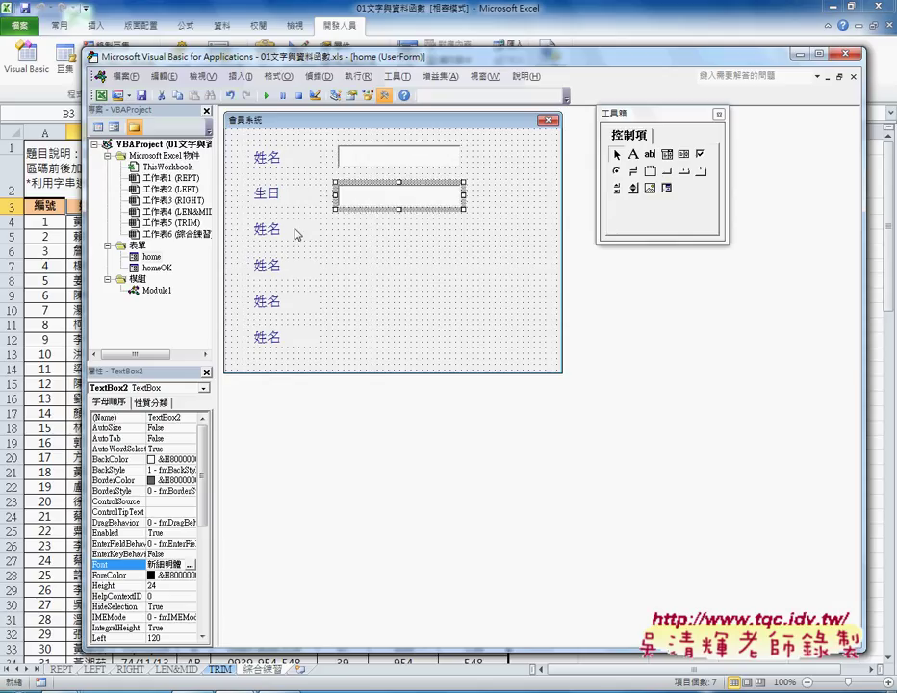
drag(406, 203, 420, 349)
click(503, 353)
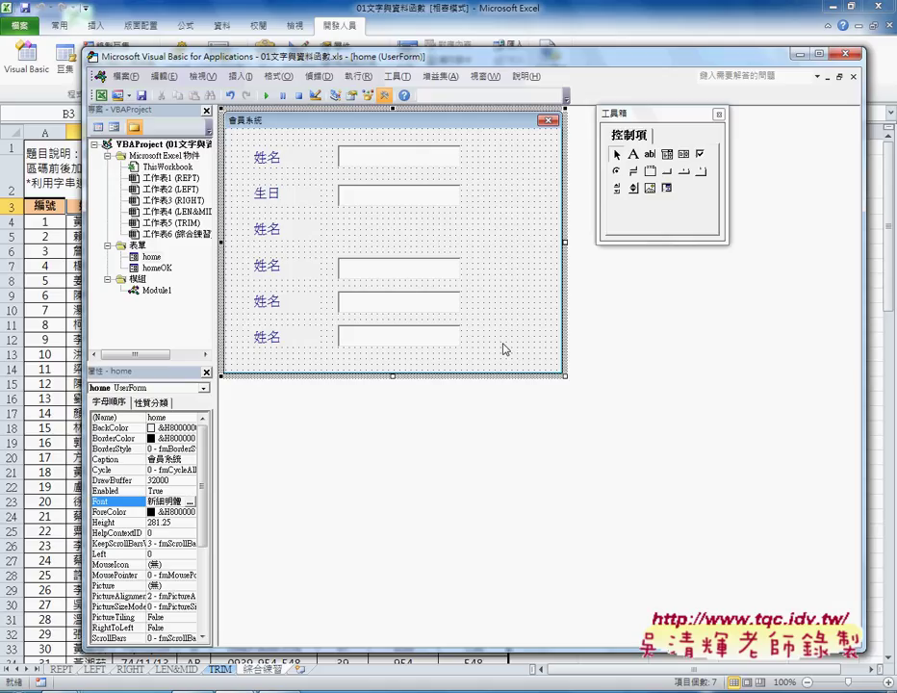
click(401, 199)
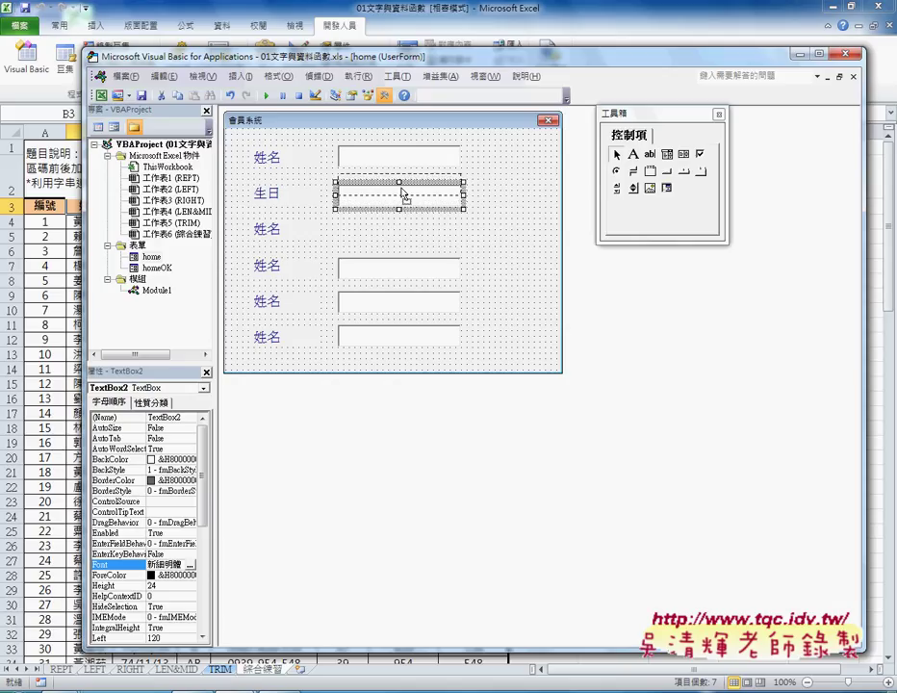
drag(401, 199, 401, 187)
click(450, 213)
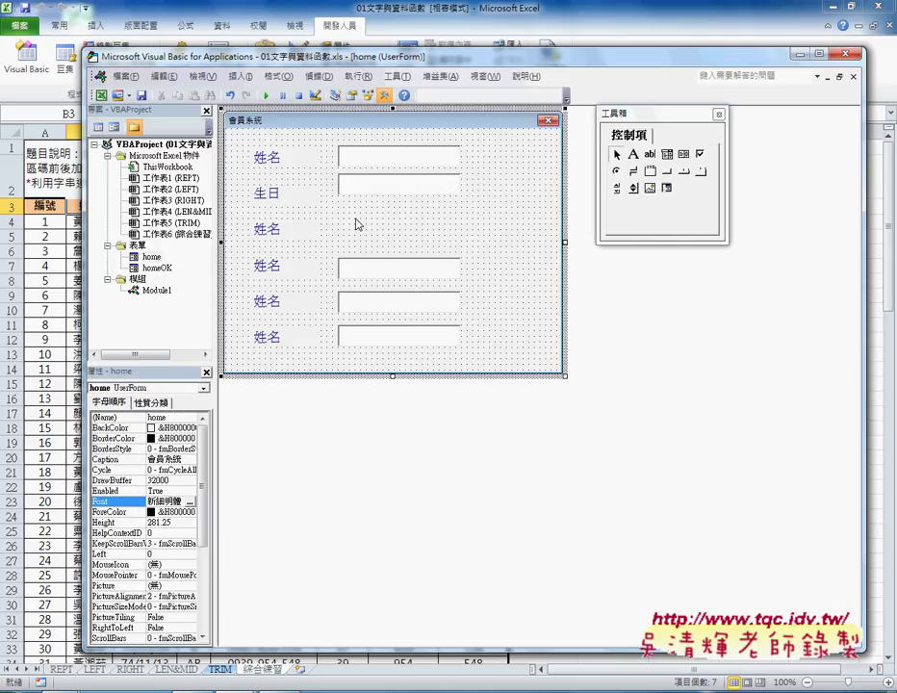
Draw ComboBox1 on the empty third row and give it a larger font size.
click(667, 155)
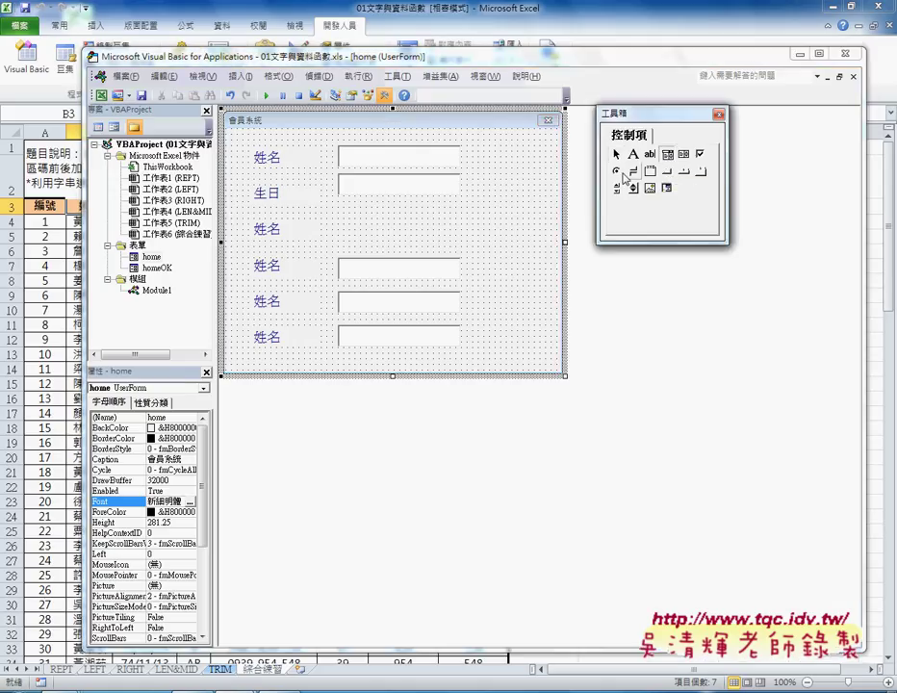
drag(338, 212, 406, 236)
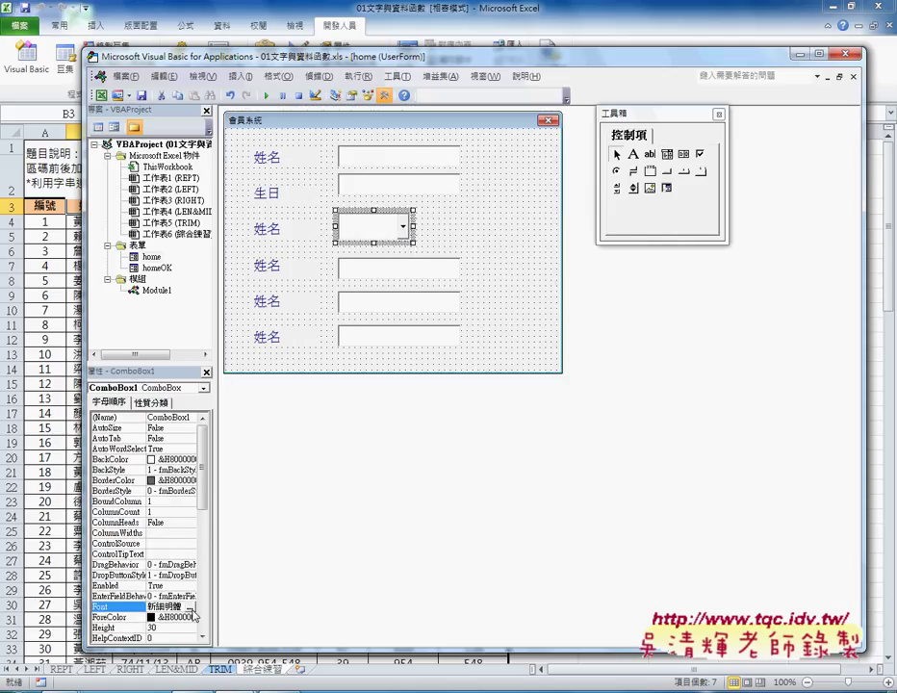
click(189, 607)
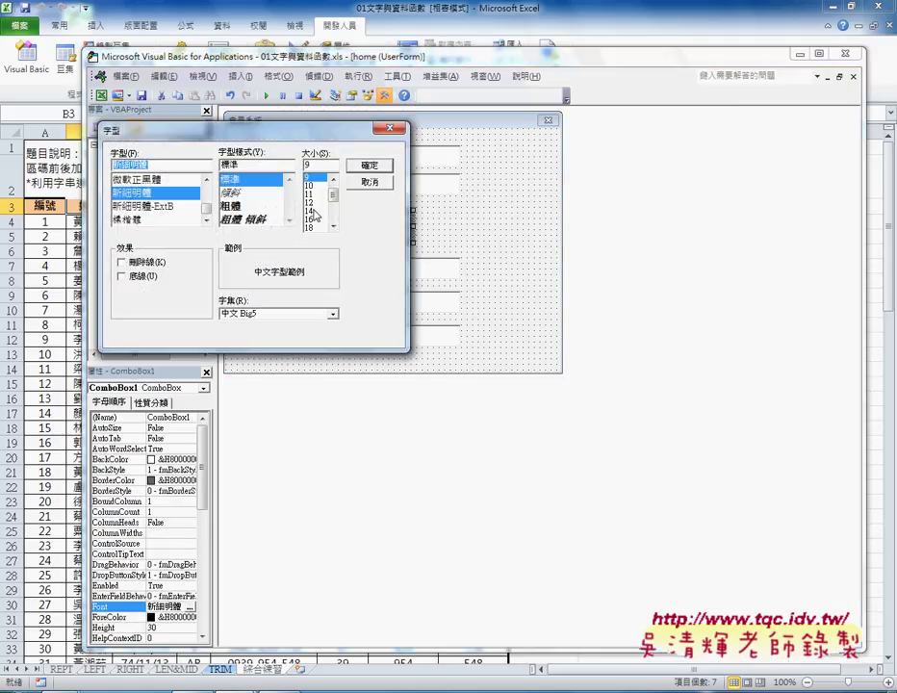
click(330, 197)
key(Return)
click(268, 228)
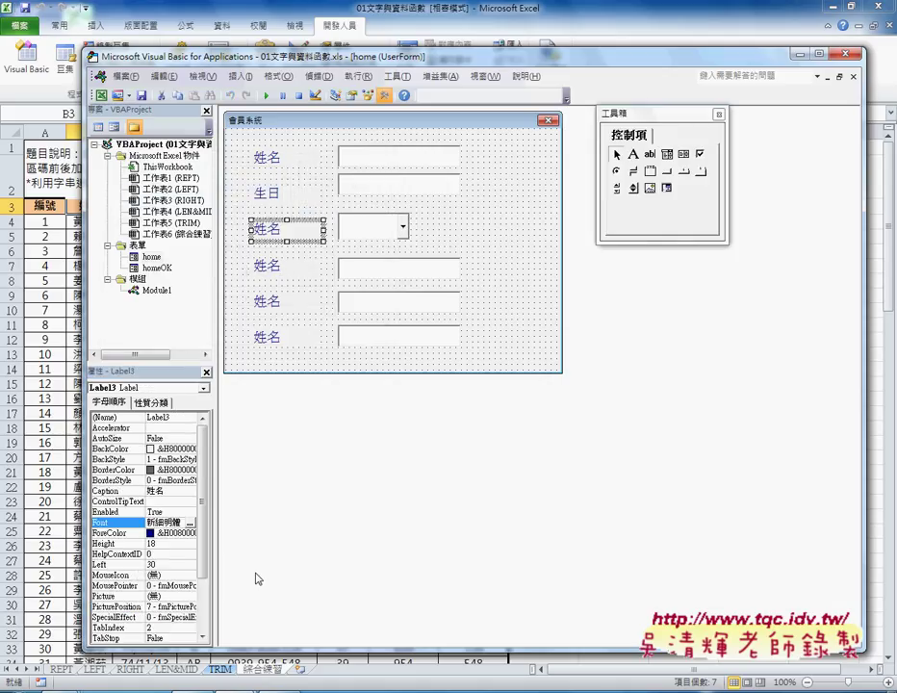
Paste 血型 from Notepad as Label3's caption and widen the form slightly.
key(alt+Tab)
drag(220, 165, 242, 165)
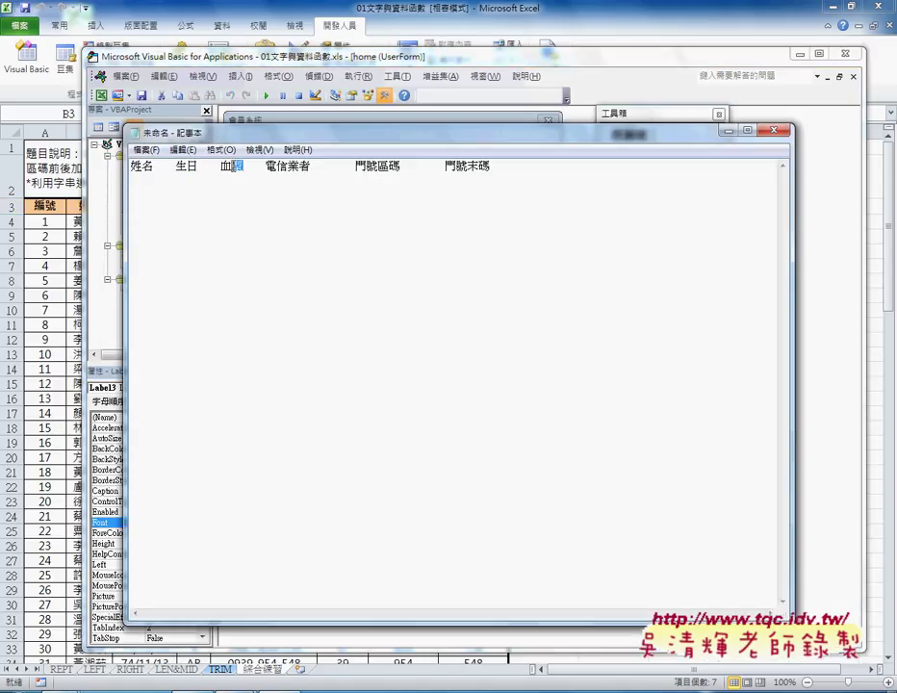
right_click(232, 168)
click(265, 214)
click(108, 532)
click(101, 491)
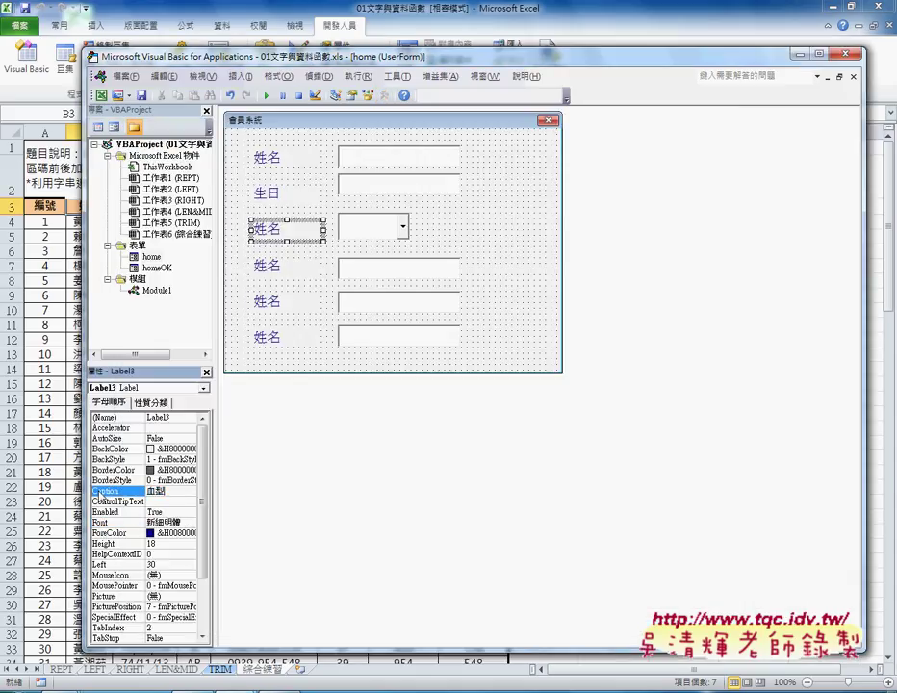
key(ctrl+v)
click(516, 261)
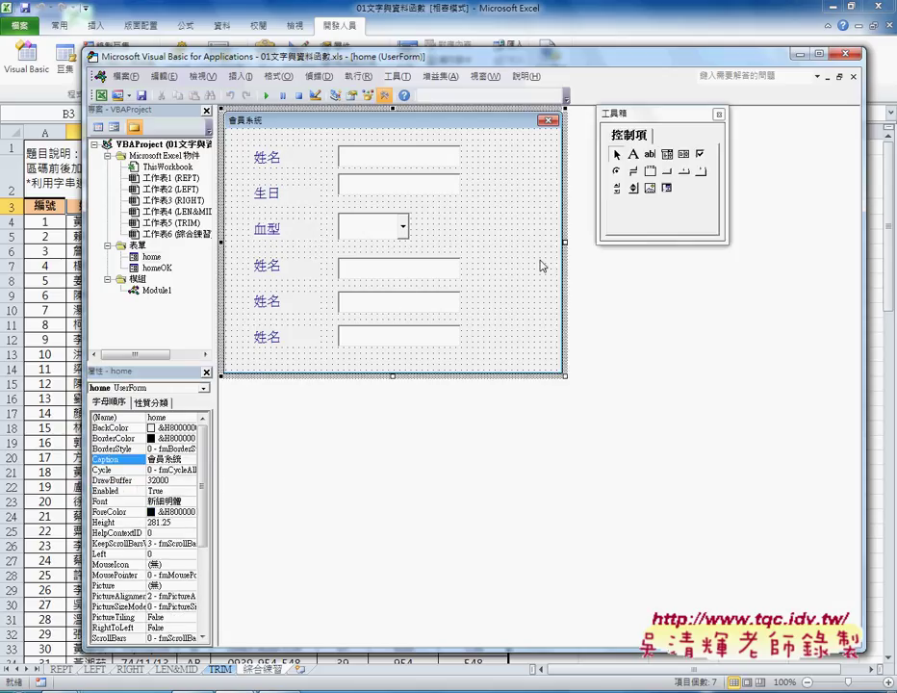
drag(564, 242, 573, 241)
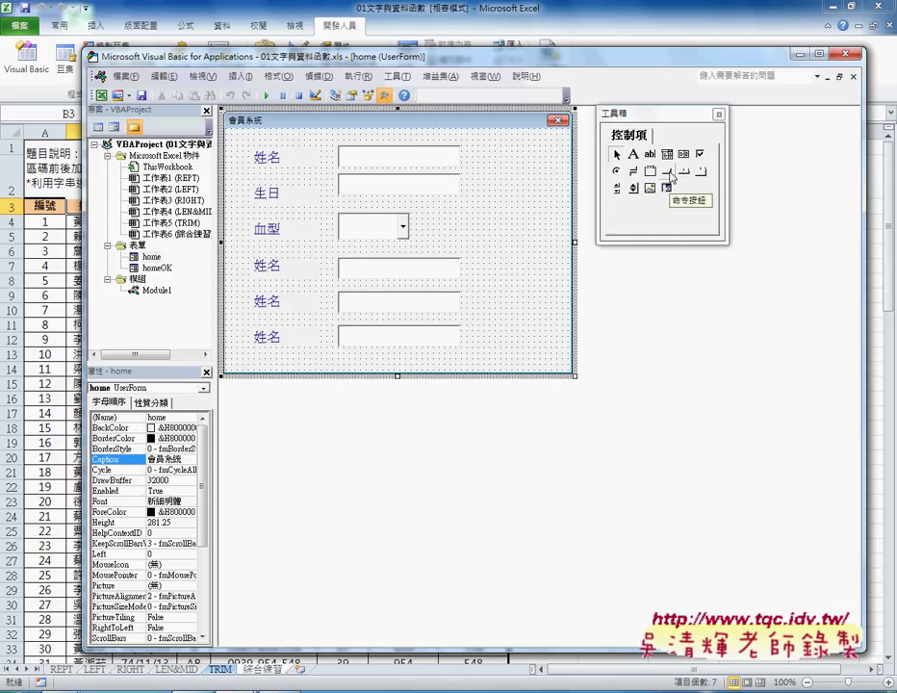
Draw a command button at the form's top right and caption it 新增.
click(669, 173)
drag(484, 147, 553, 175)
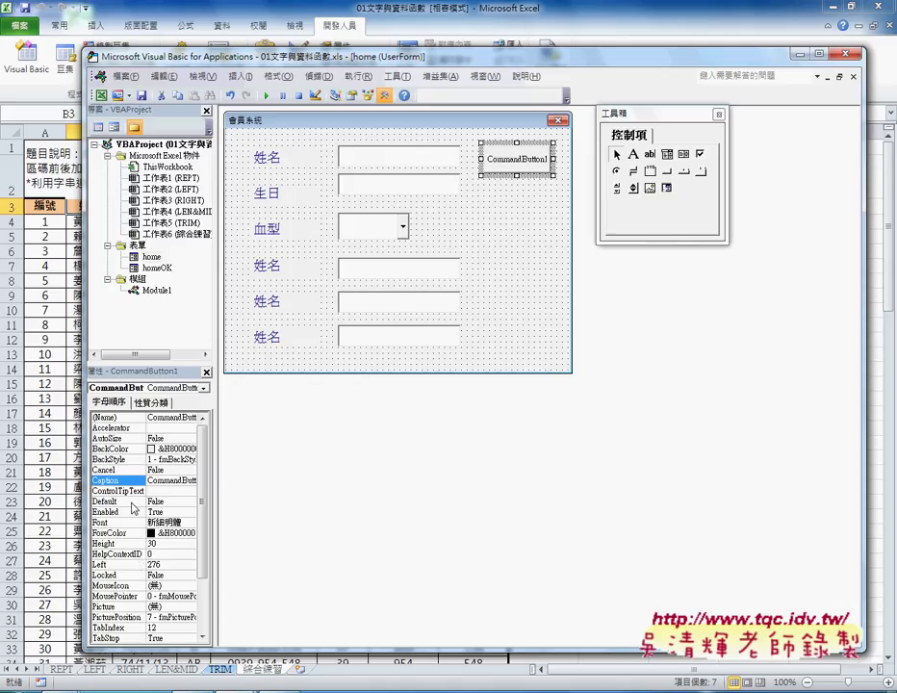
click(119, 480)
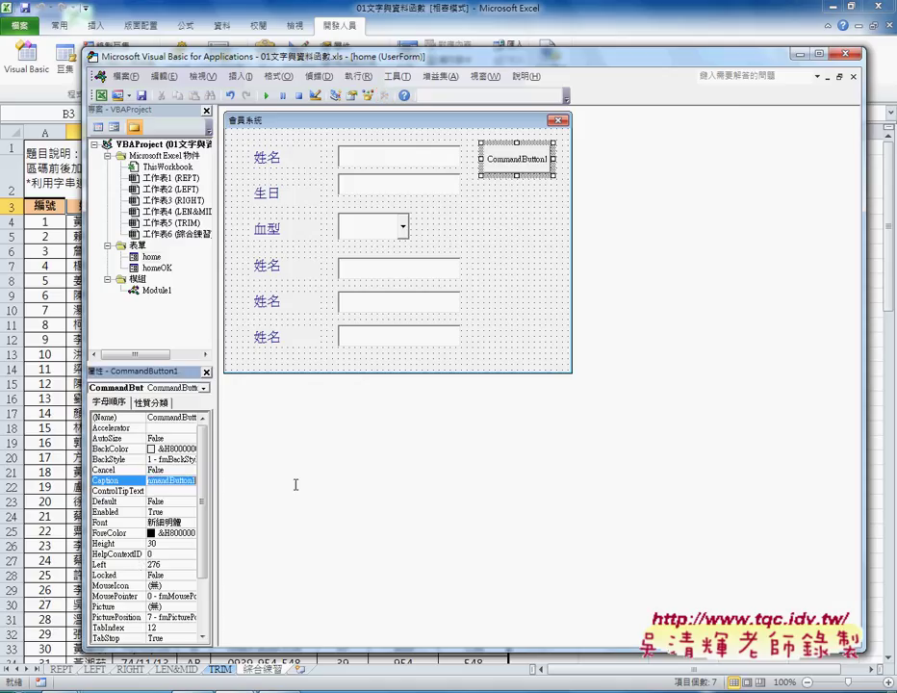
key(Delete)
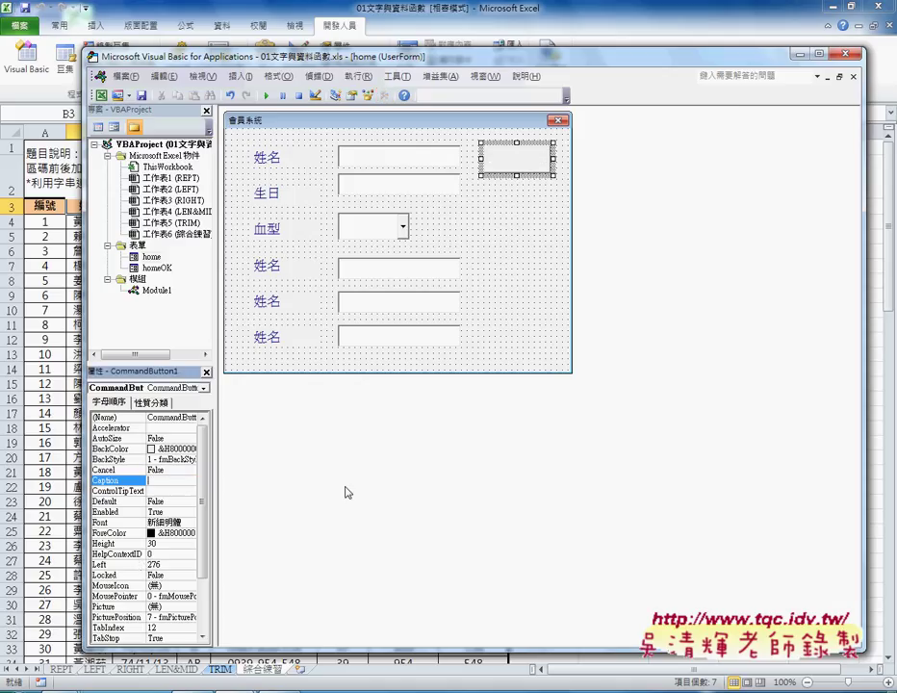
text(T)
text(新ㄅㄥ)
key(space)
key(Return)
Set the 新增 button's font size to 14, then select the input boxes and combo box.
click(193, 521)
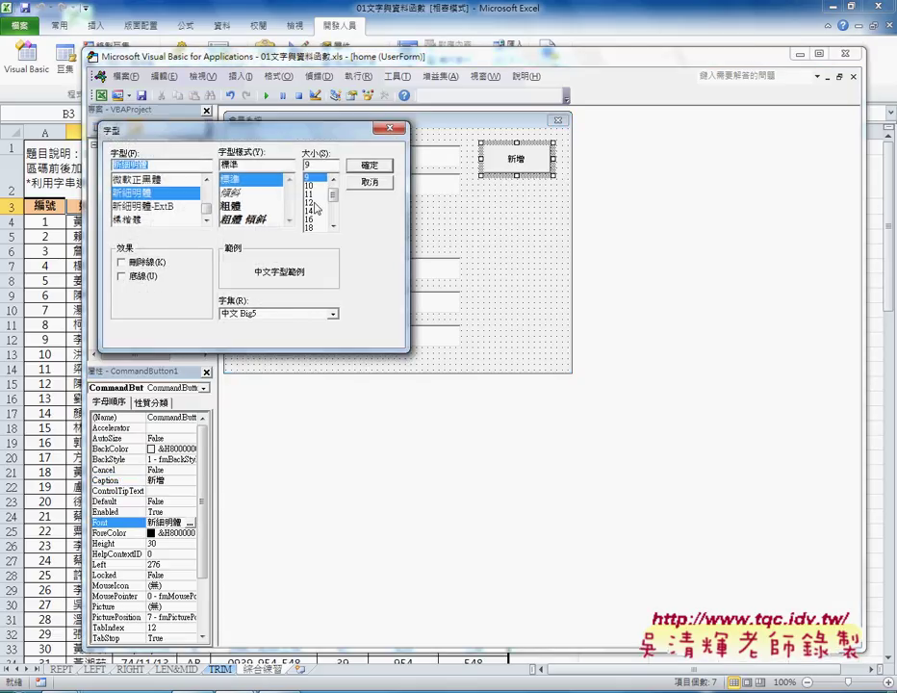
click(327, 208)
click(367, 165)
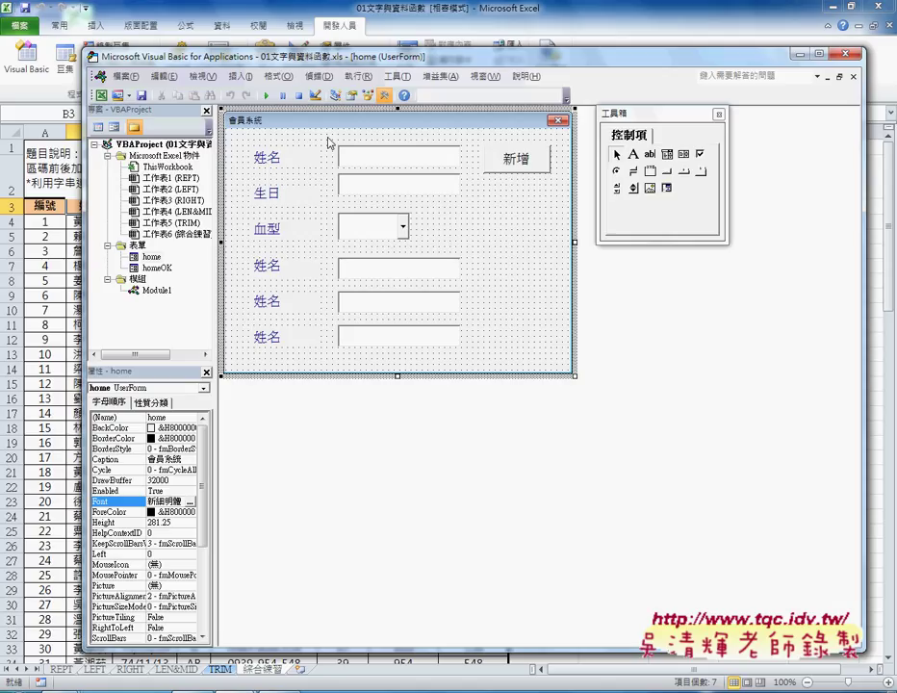
mouse_move(328, 137)
mouse_down()
mouse_move(359, 341)
mouse_move(477, 368)
mouse_up()
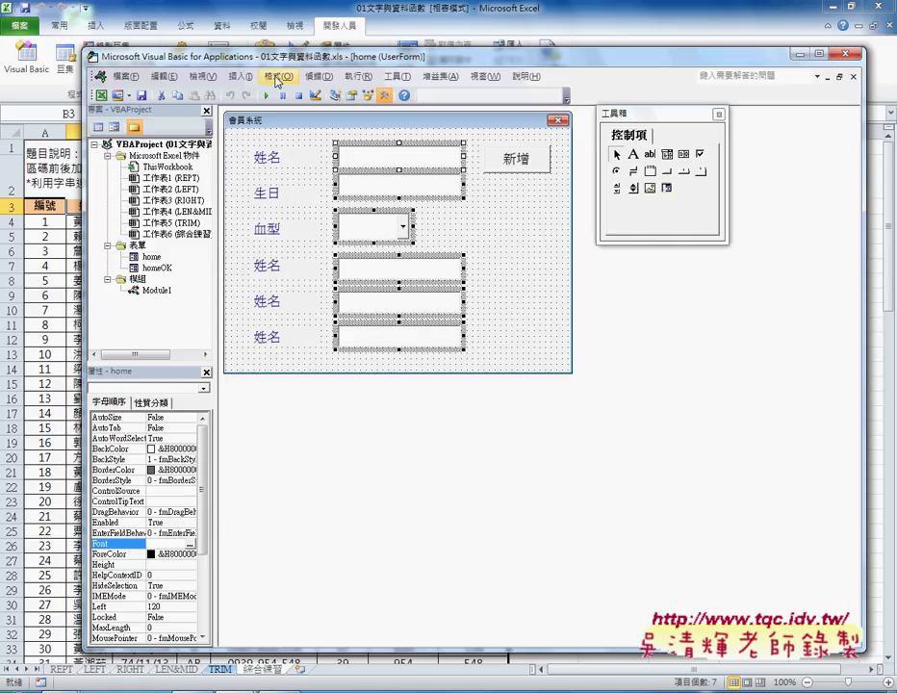
Align the input boxes on their left edges and make their vertical spacing equal.
click(277, 77)
mouse_move(318, 92)
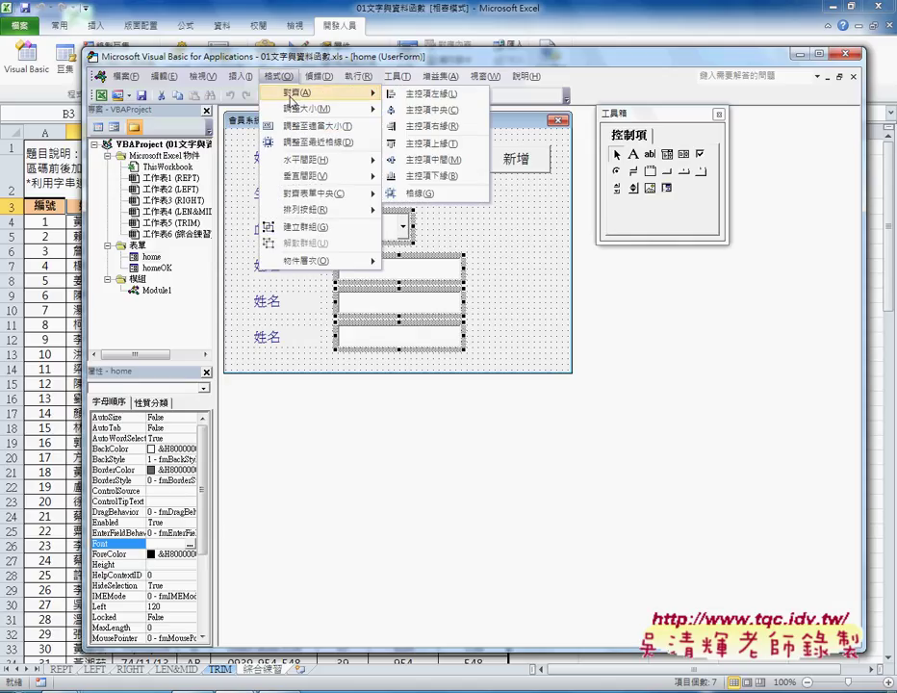
click(445, 100)
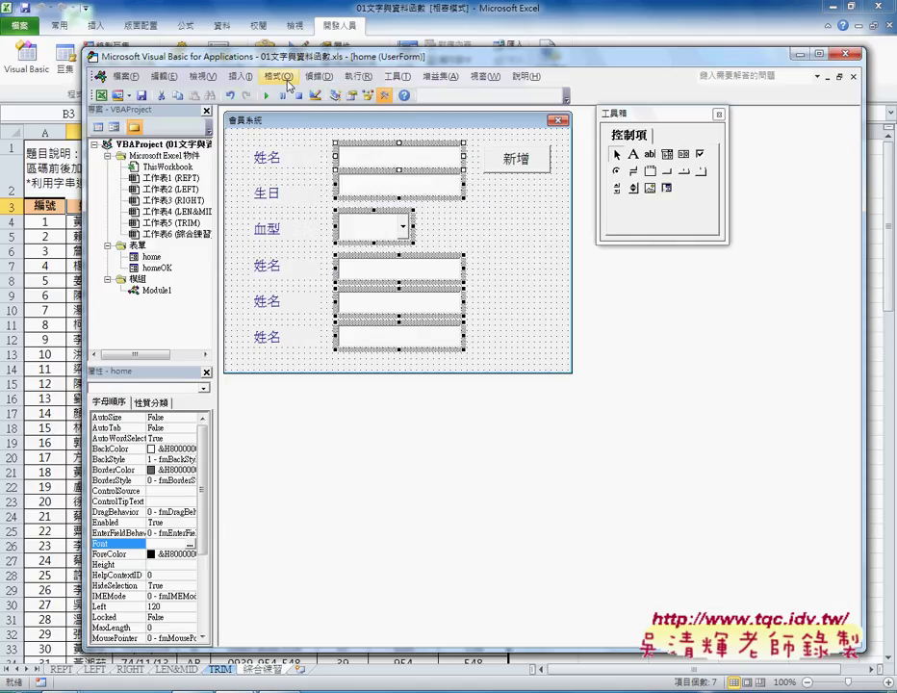
click(279, 77)
mouse_move(348, 178)
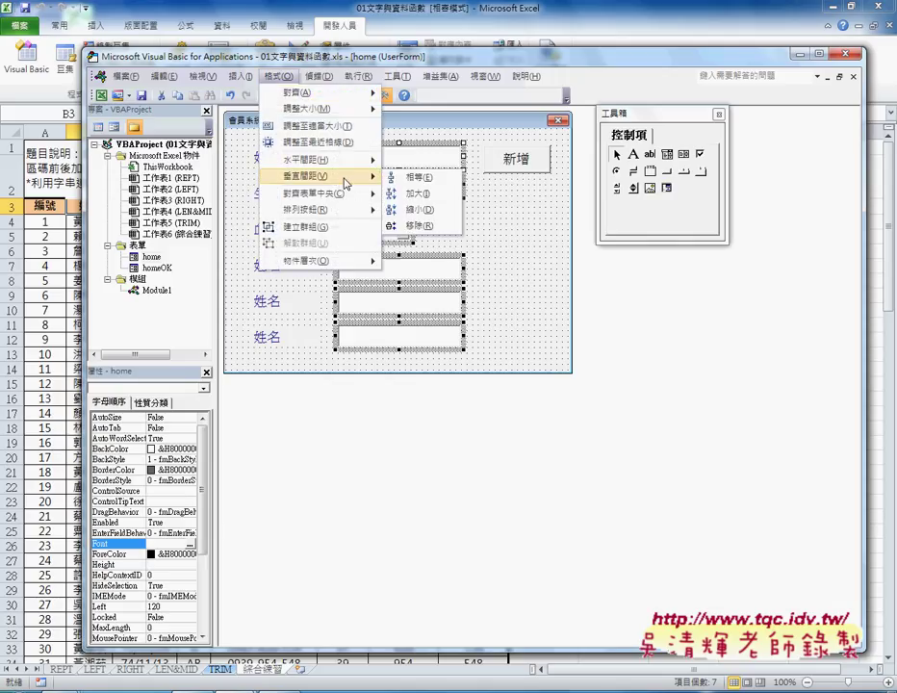
click(404, 177)
click(540, 266)
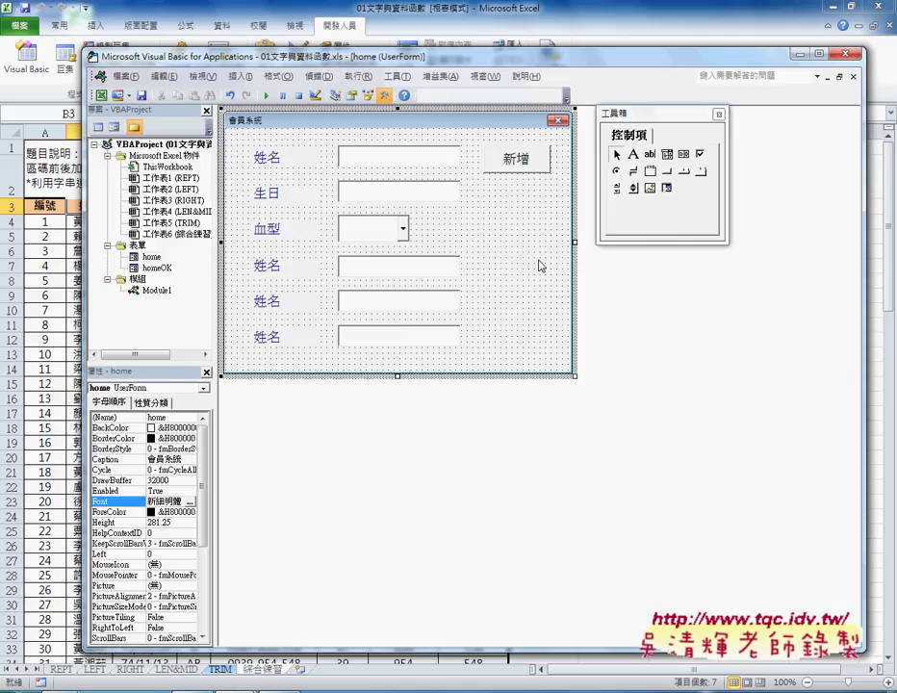
Select the first text box with the 新增 button and align their top edges.
click(505, 166)
key(Tab)
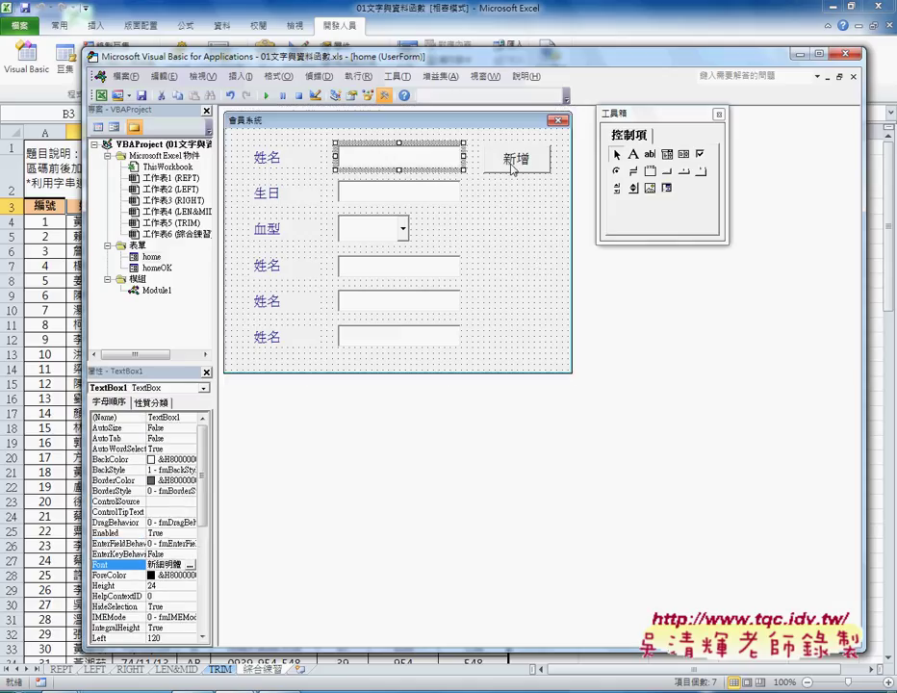
drag(555, 142, 527, 171)
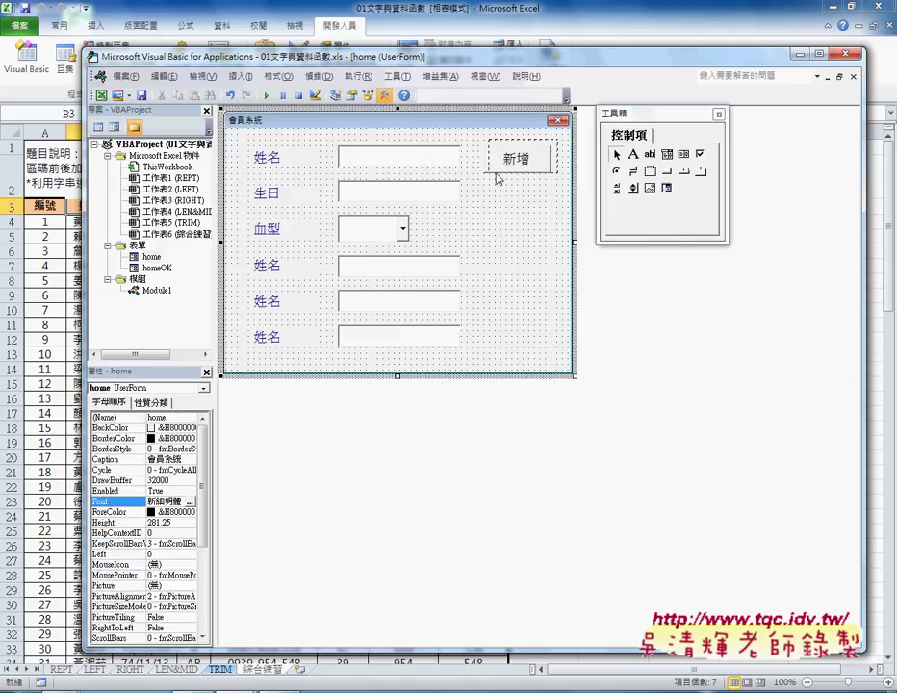
drag(322, 141, 562, 183)
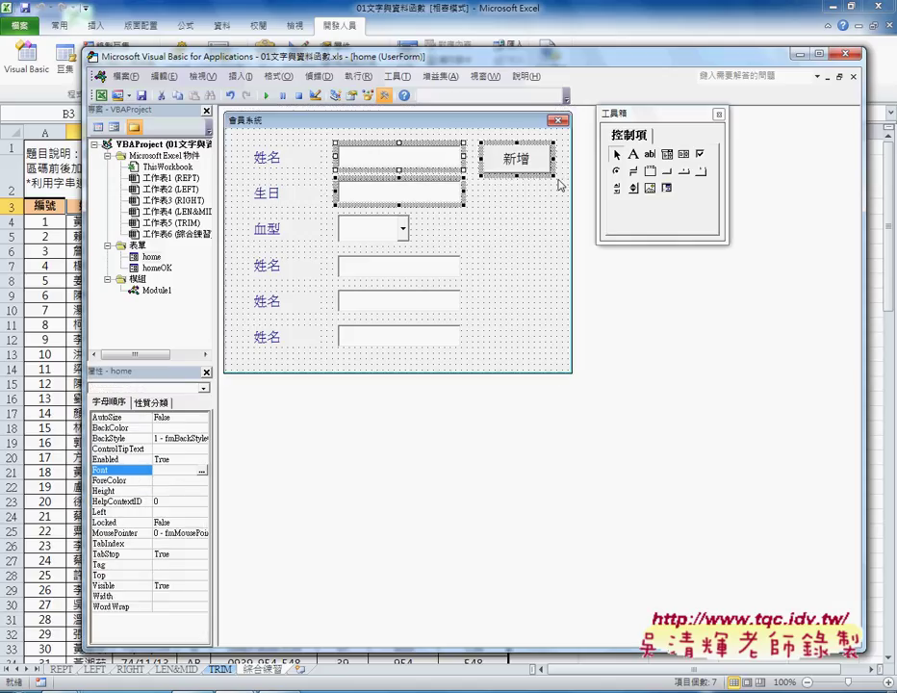
click(525, 194)
drag(333, 141, 556, 167)
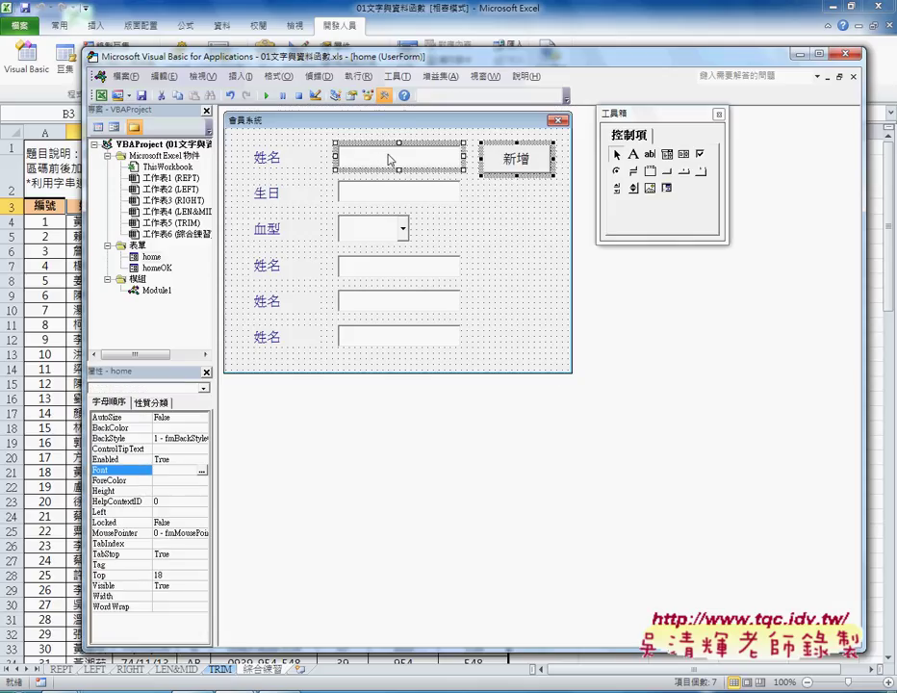
click(278, 76)
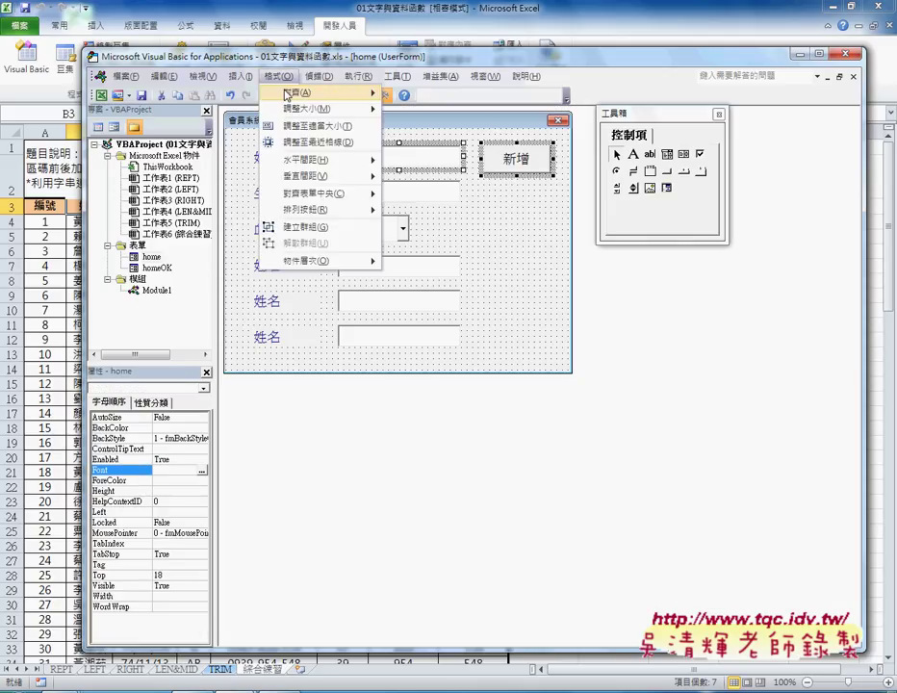
mouse_move(286, 94)
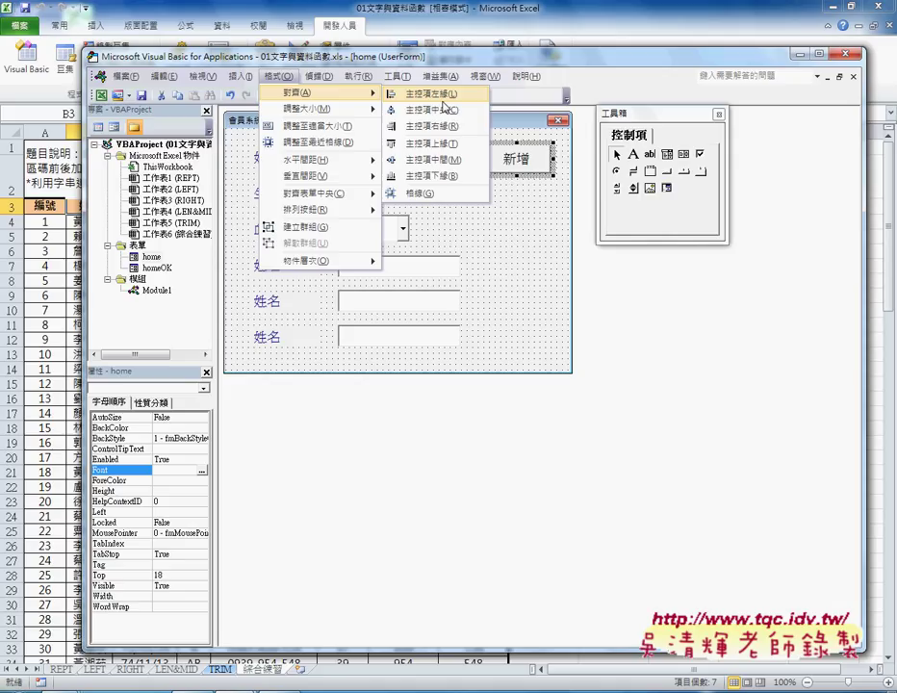
click(445, 145)
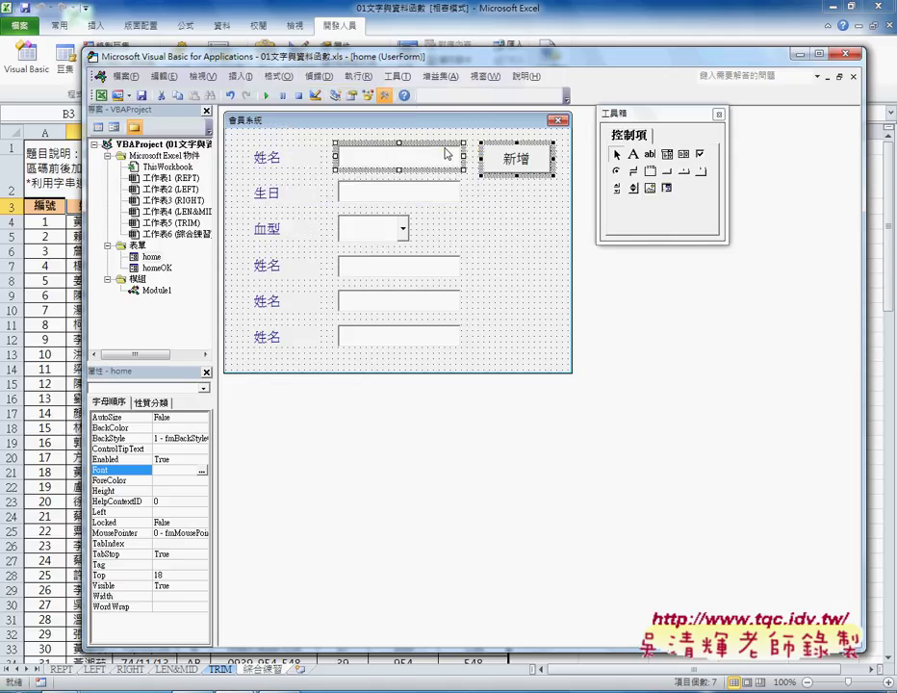
click(518, 211)
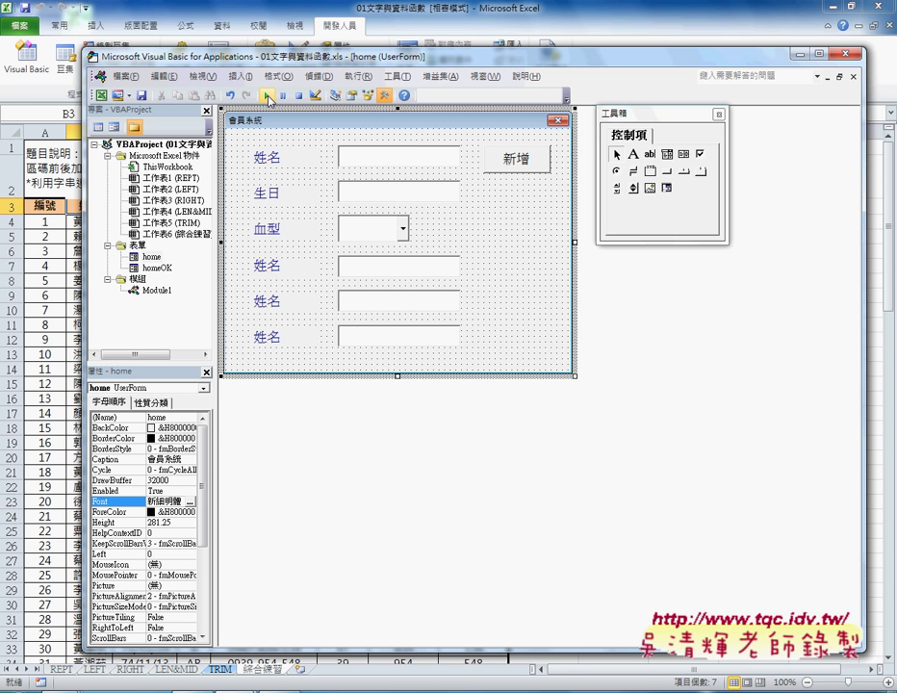
click(268, 97)
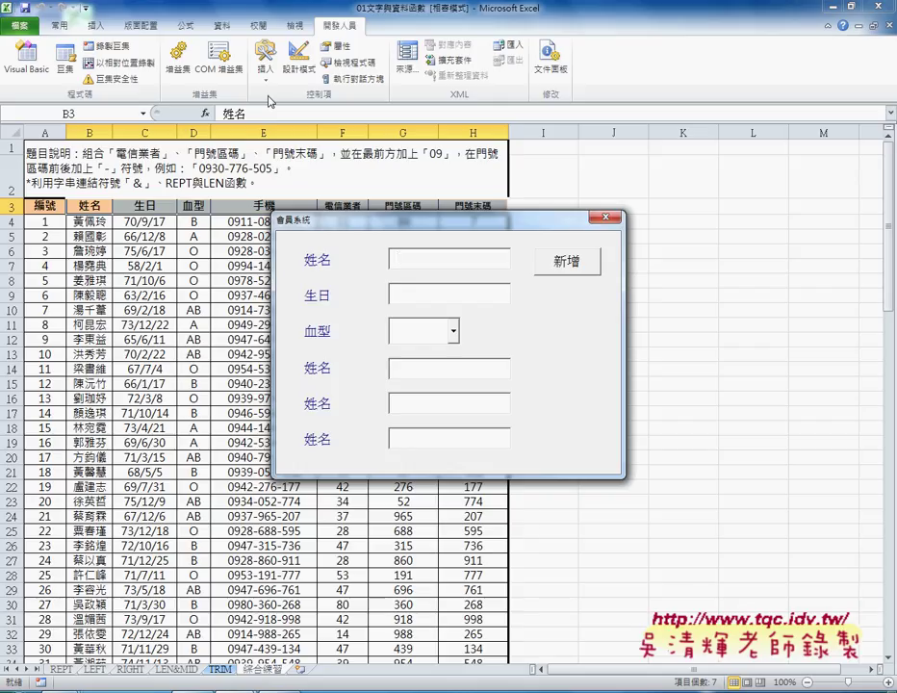
click(453, 332)
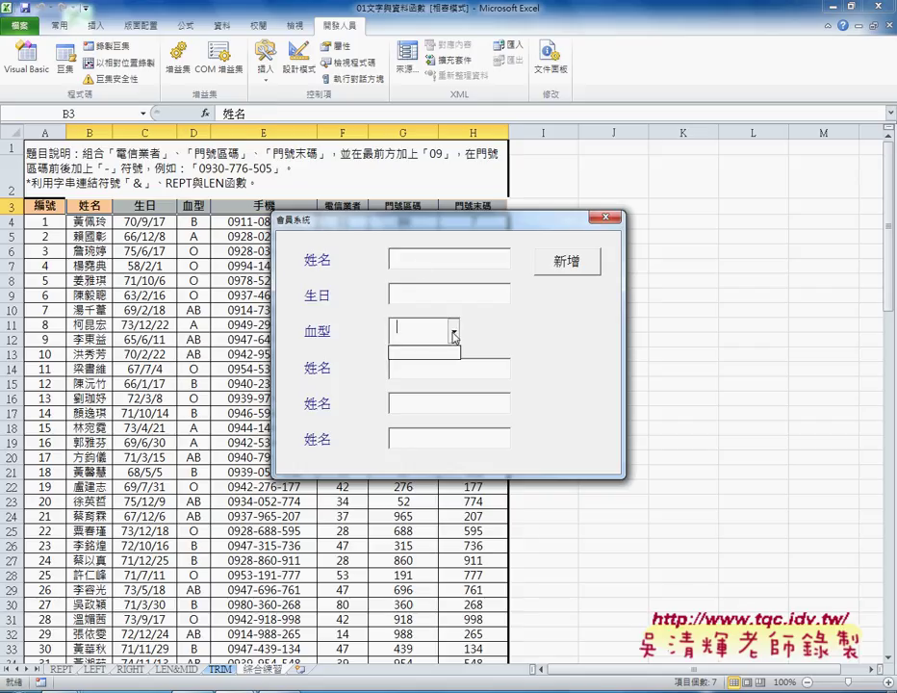
click(568, 268)
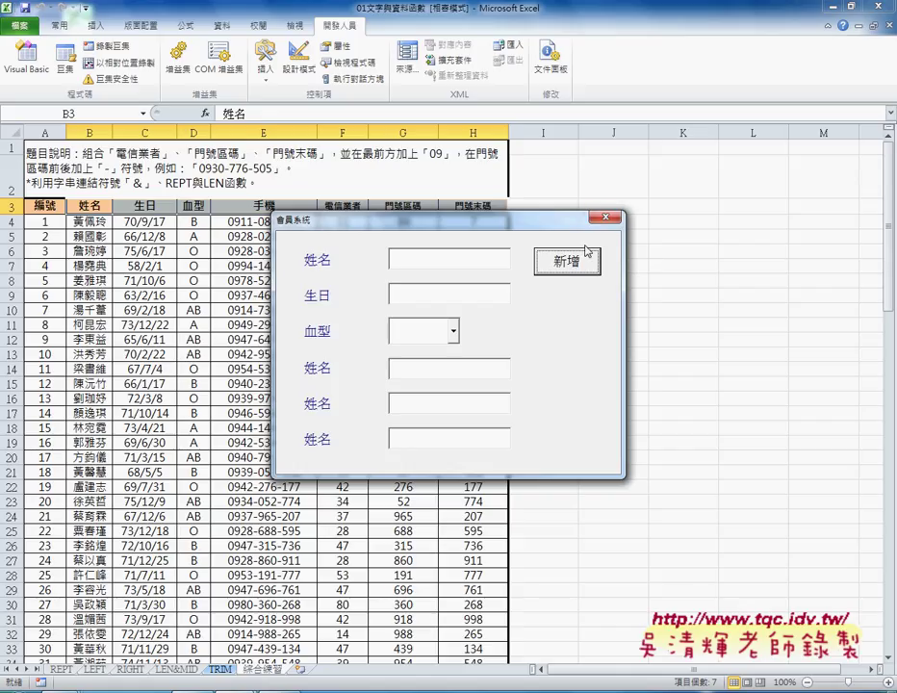
click(605, 217)
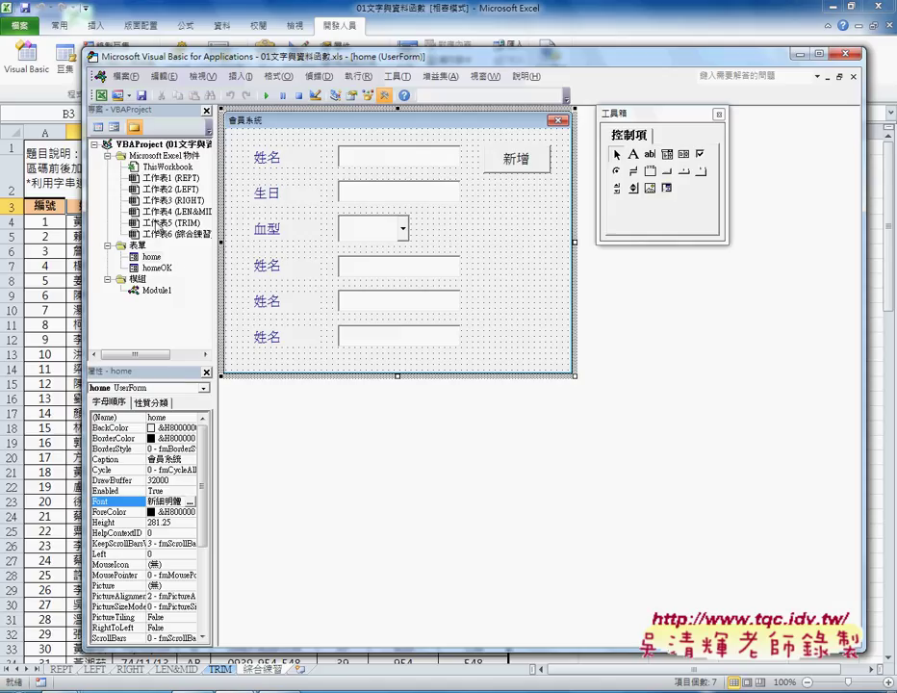
right_click(170, 213)
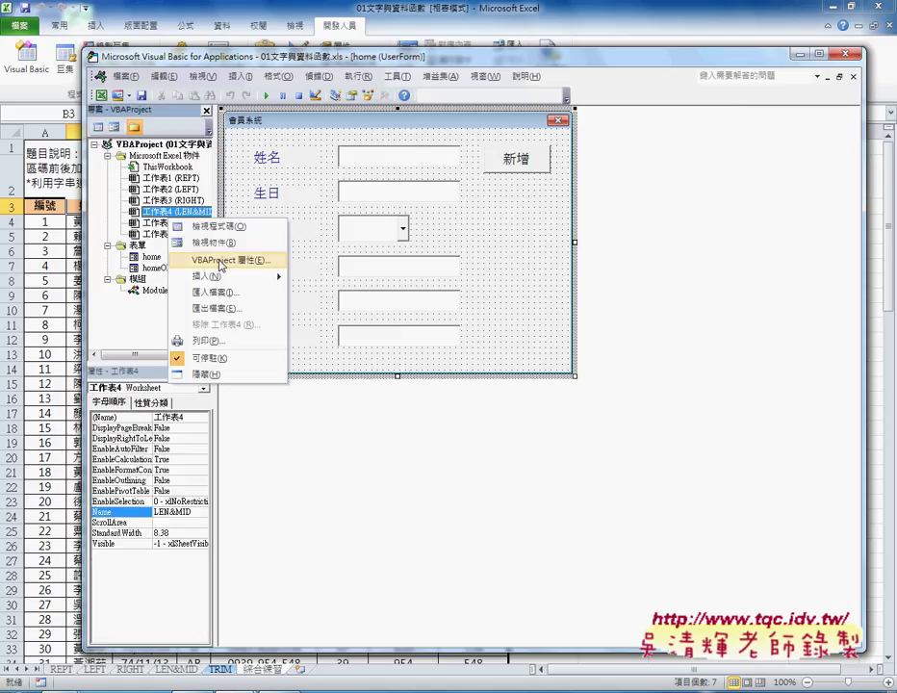
mouse_move(234, 276)
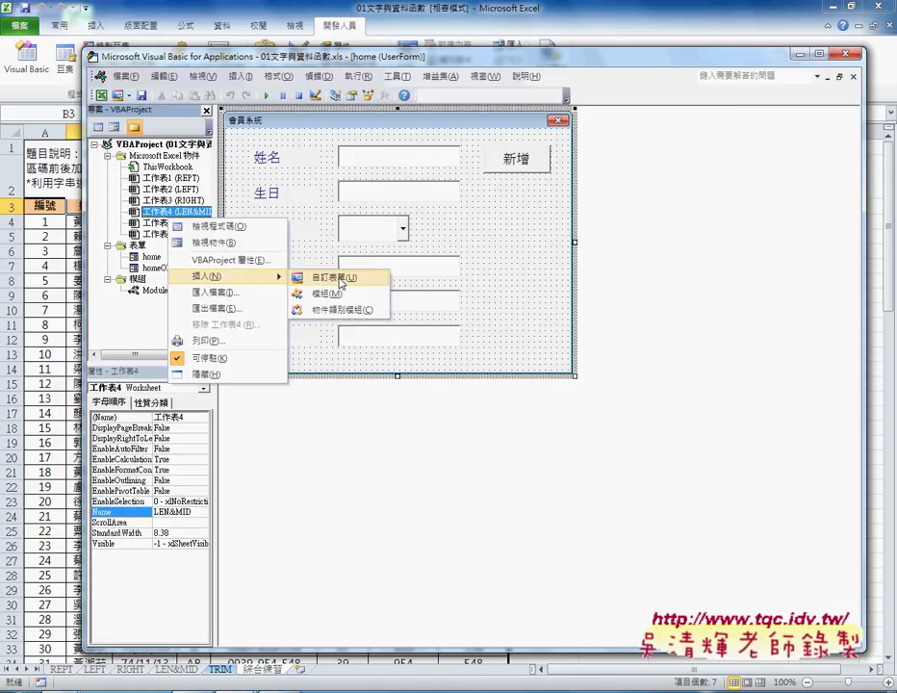
click(257, 125)
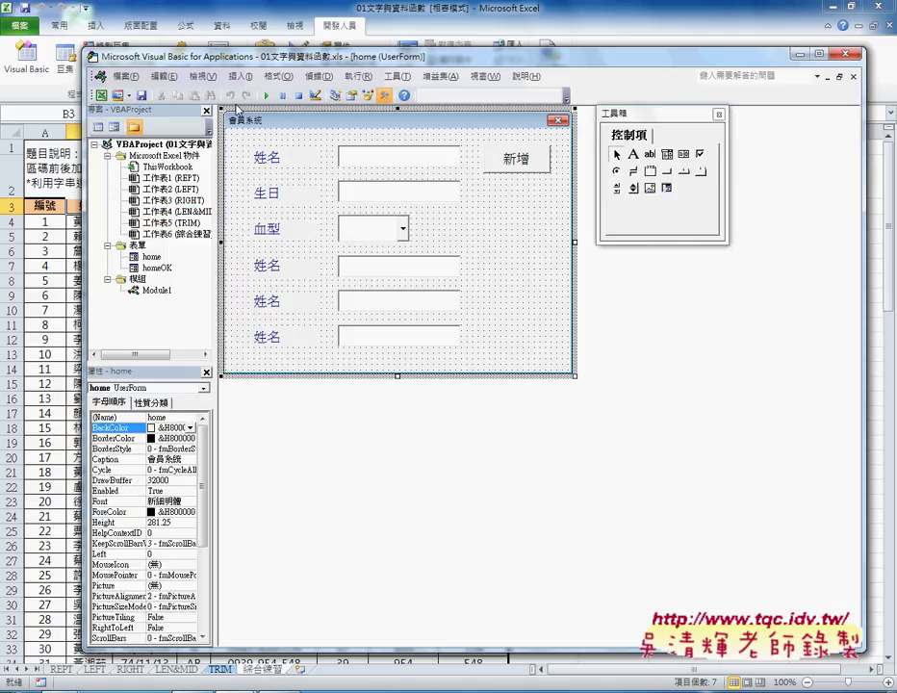